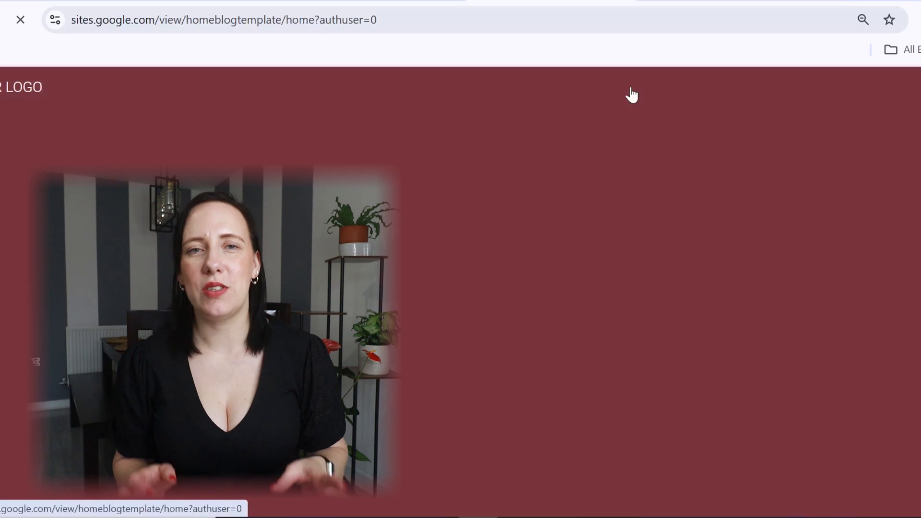
Look through the home blog template's live page, from its header through the article sections to the footer links.
scroll(556, 265, down, 5)
scroll(558, 270, down, 15)
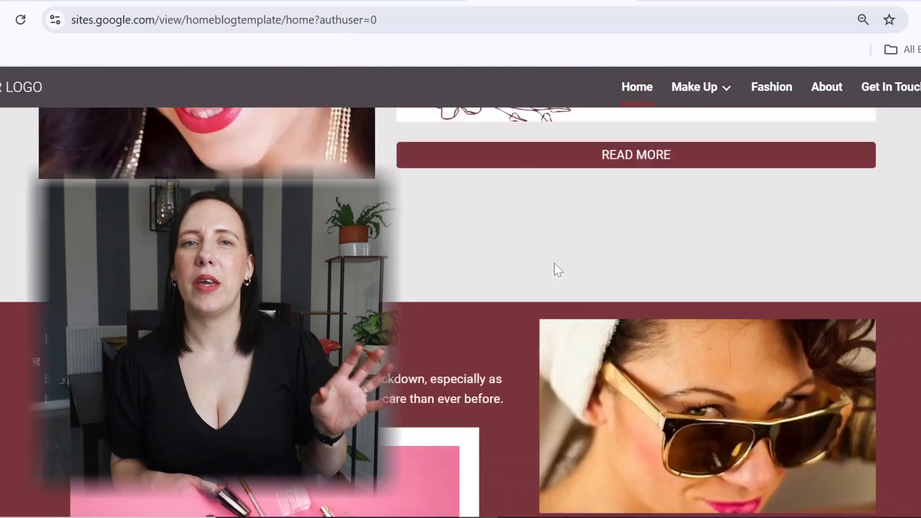
scroll(554, 268, down, 5)
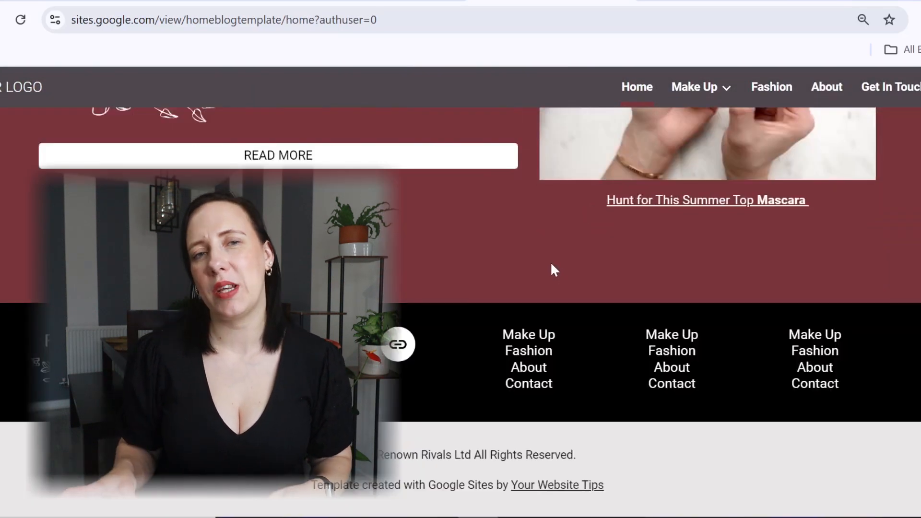
scroll(552, 264, up, 10)
scroll(551, 265, up, 6)
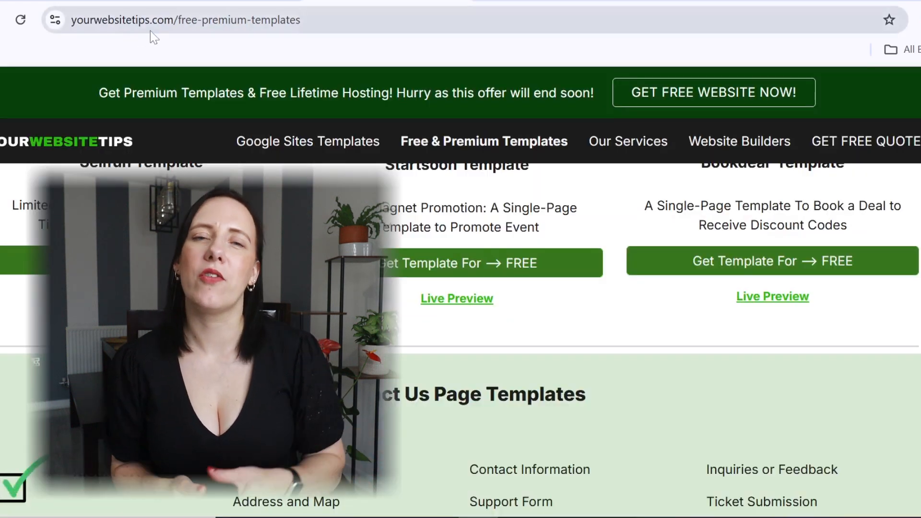
Browse the free and premium Google Sites templates on yourwebsitetips.com, including the landing page and Contact Us page designs.
scroll(812, 374, up, 20)
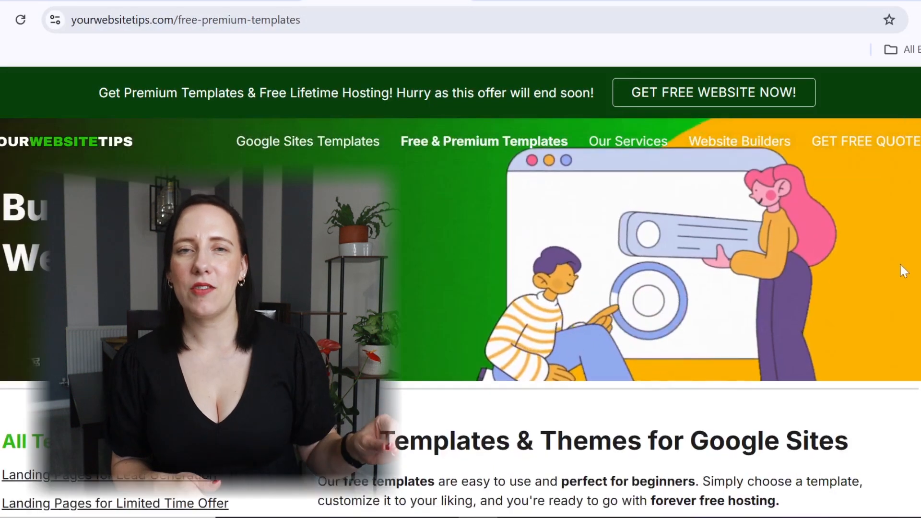
scroll(899, 264, down, 15)
scroll(900, 275, down, 10)
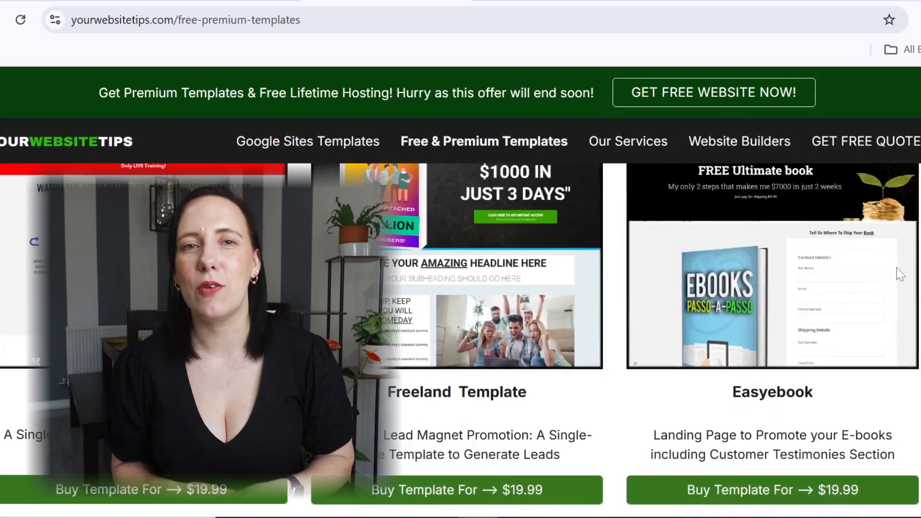
scroll(892, 281, down, 10)
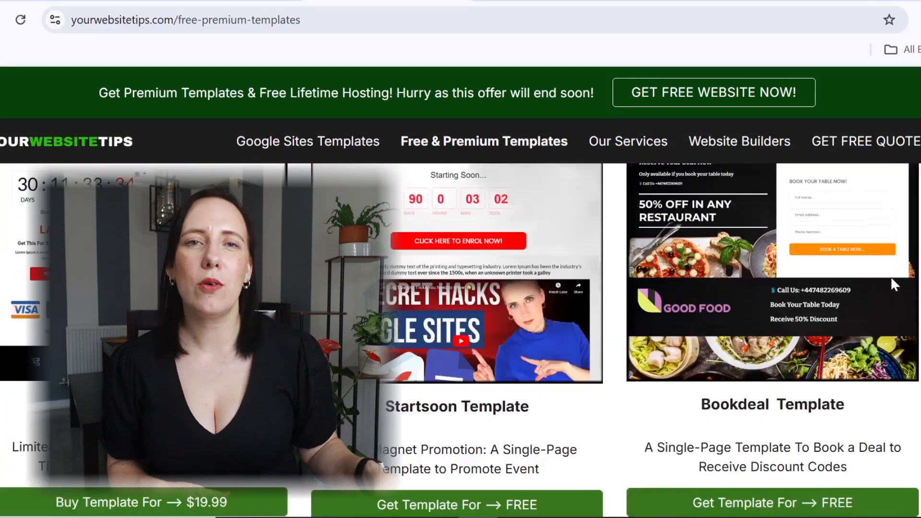
scroll(891, 275, down, 10)
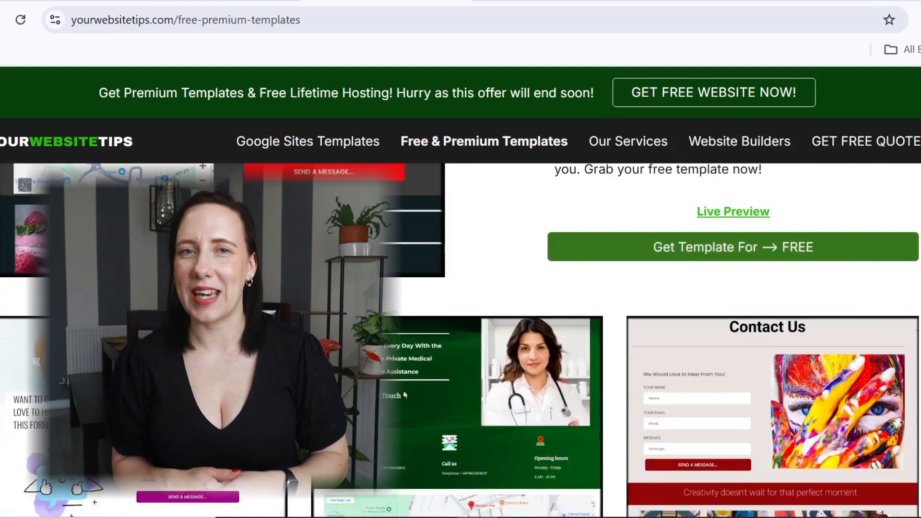
scroll(899, 269, up, 15)
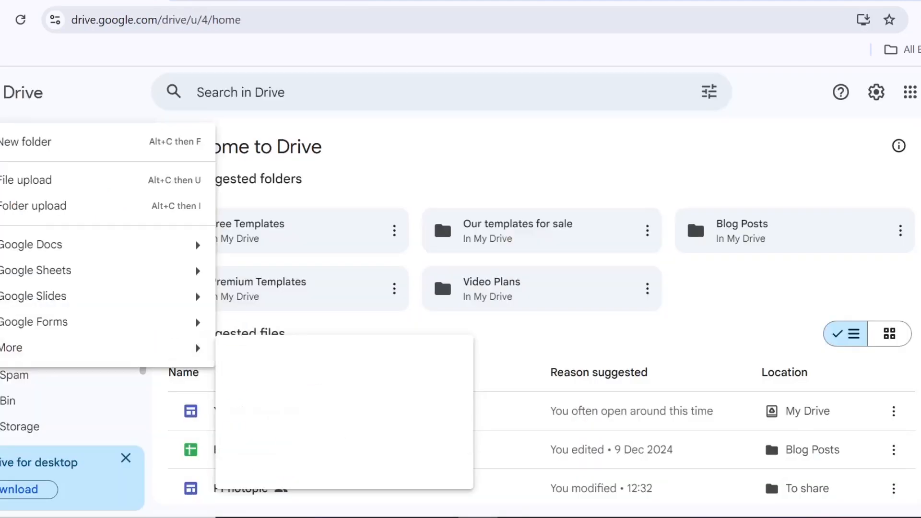
Start a new Google Sites file from Drive.
click(7, 107)
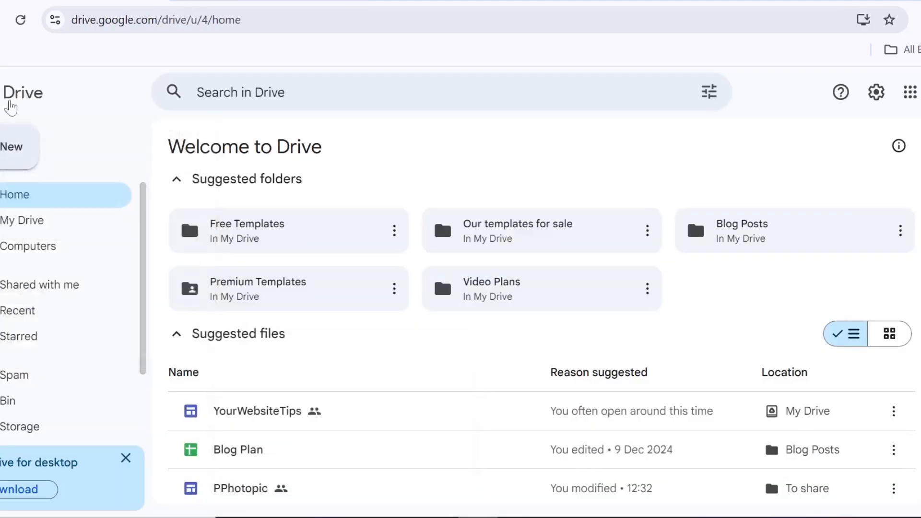
click(3, 158)
mouse_move(32, 354)
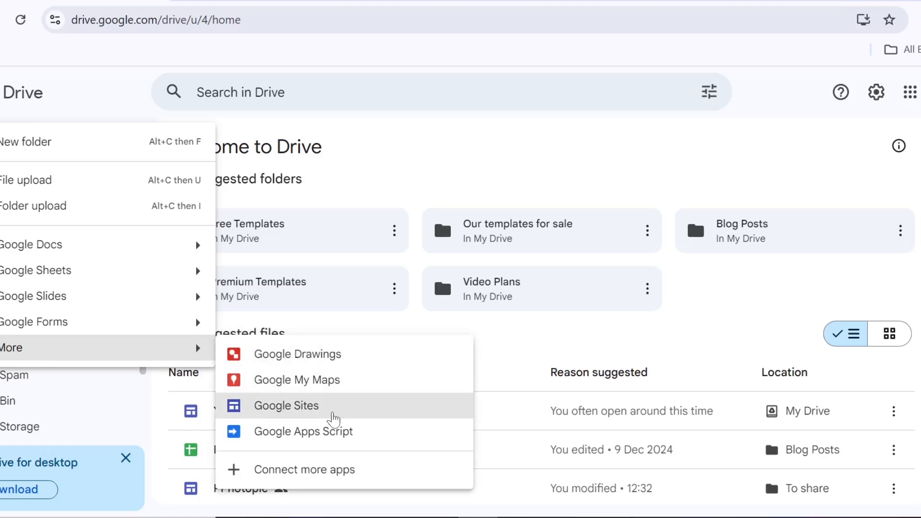
click(333, 412)
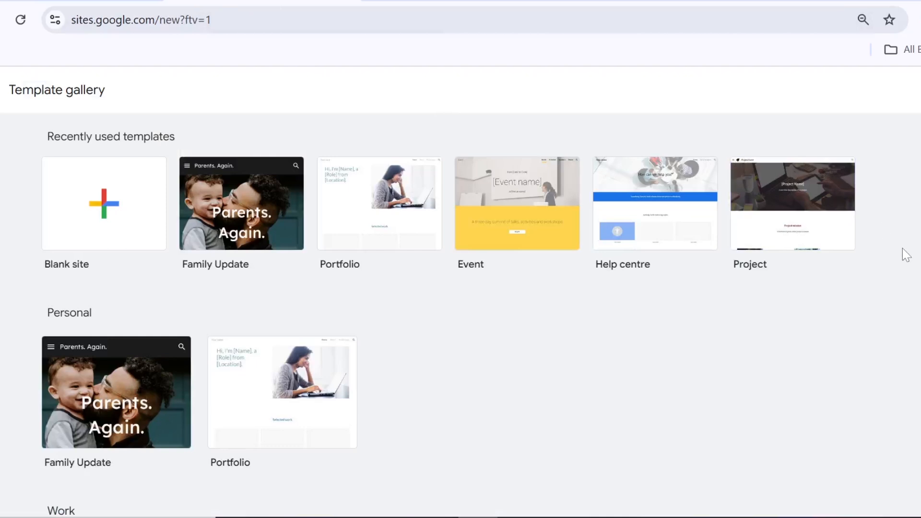
Examine the template gallery's Personal, Work, Small business and Education categories.
scroll(903, 248, down, 2)
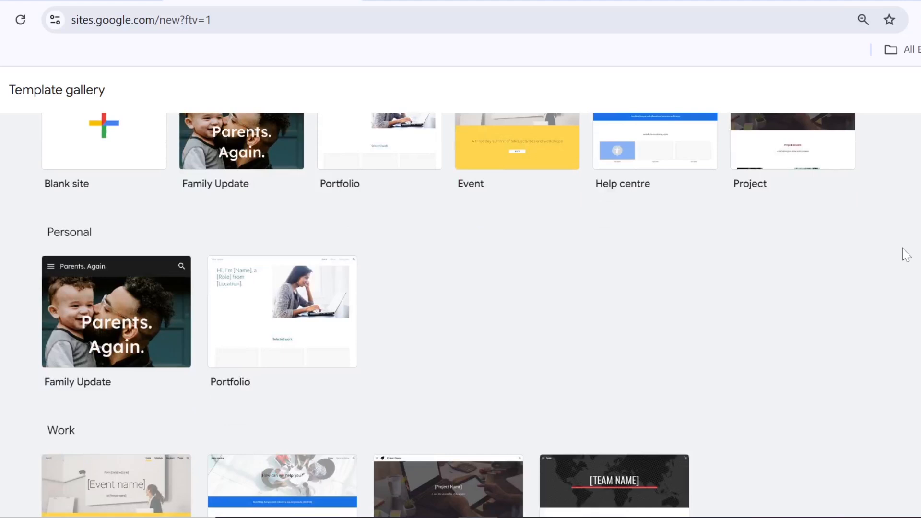
scroll(907, 255, down, 2)
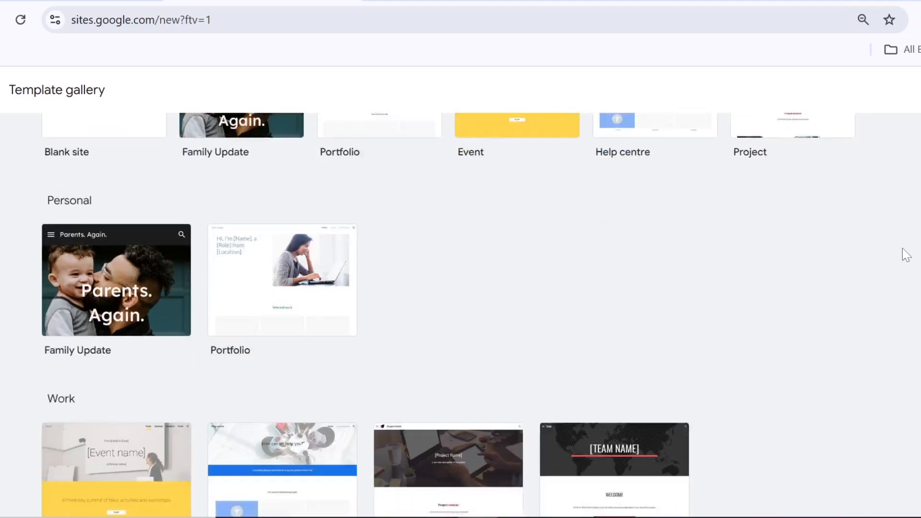
scroll(823, 260, down, 2)
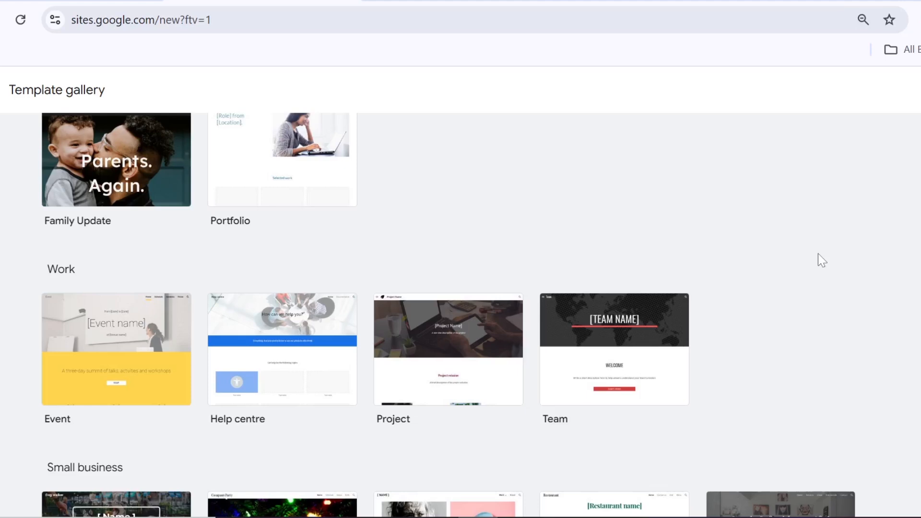
scroll(819, 254, down, 6)
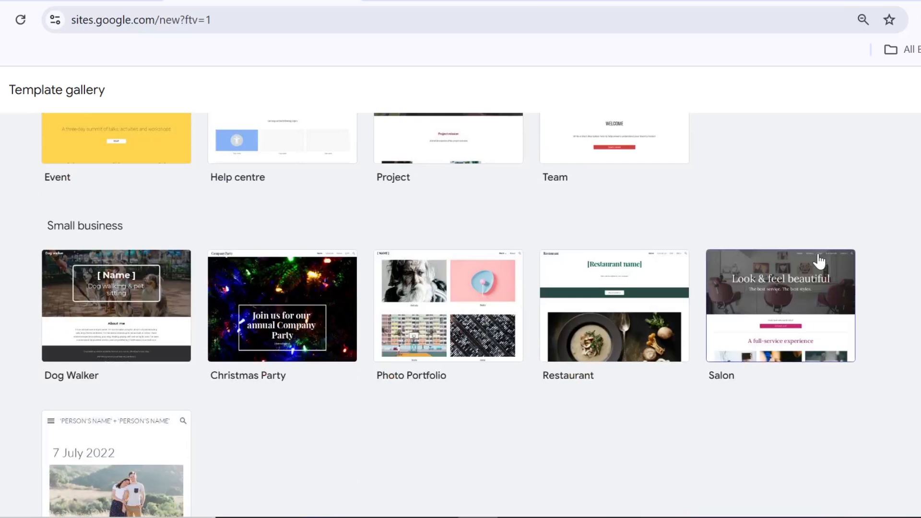
scroll(783, 317, up, 2)
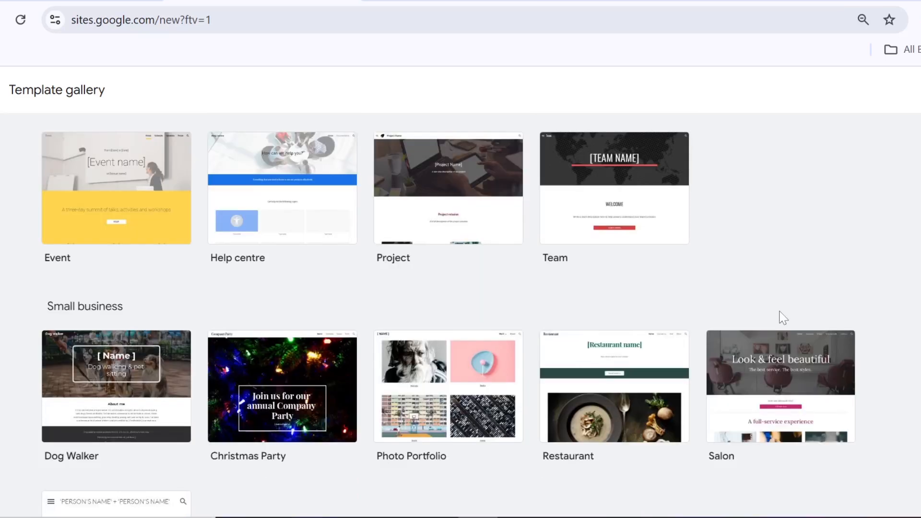
scroll(780, 312, down, 2)
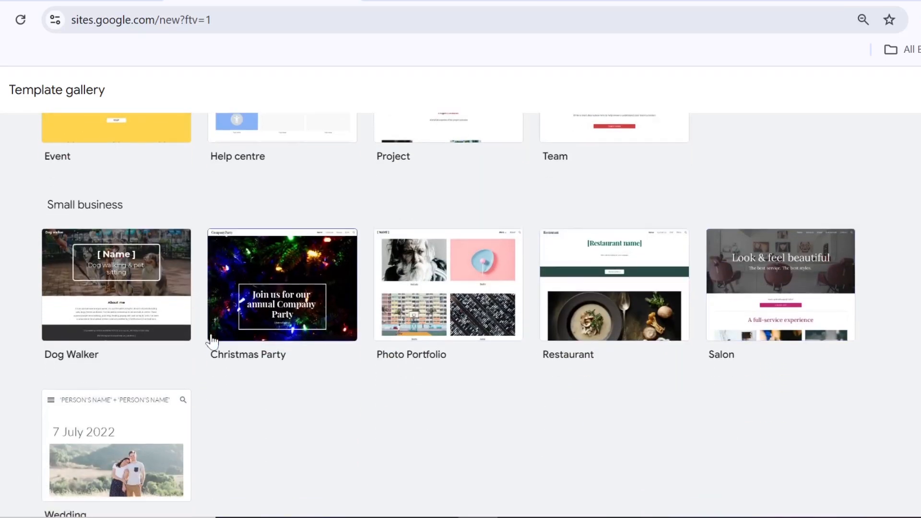
scroll(211, 342, down, 1)
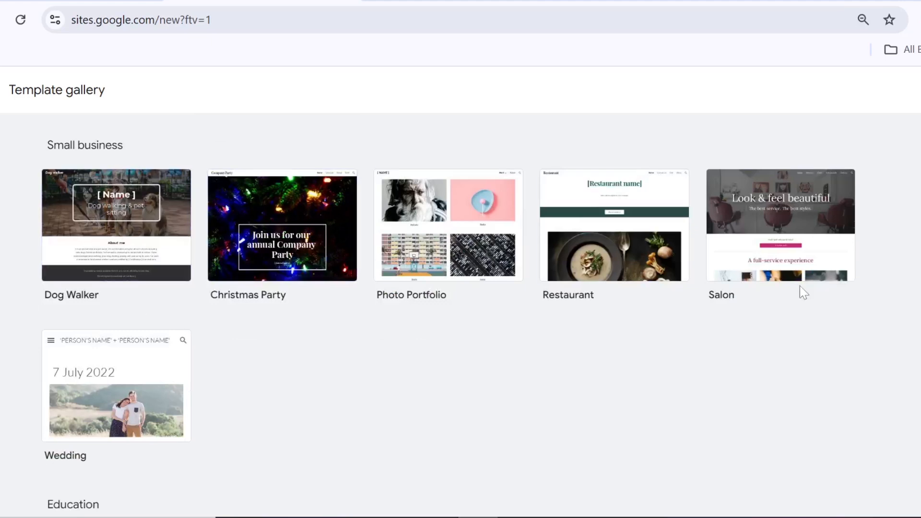
scroll(800, 286, down, 3)
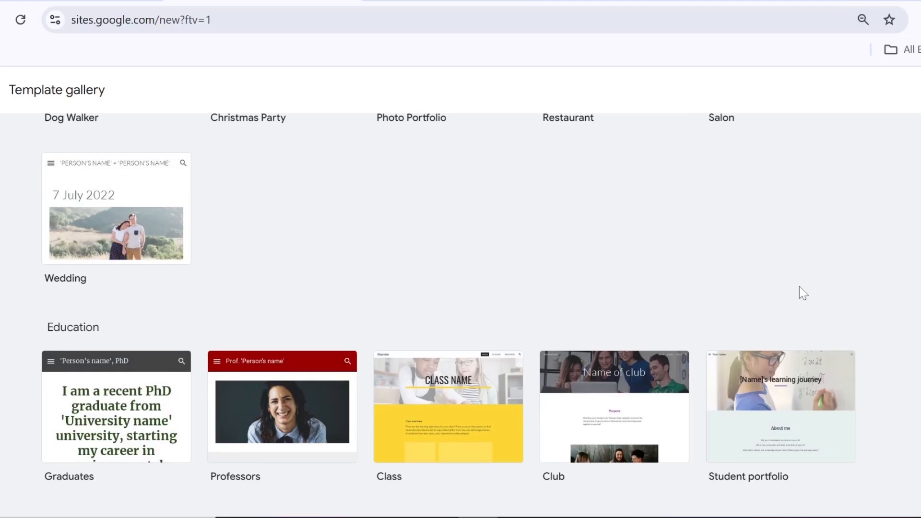
scroll(799, 287, up, 8)
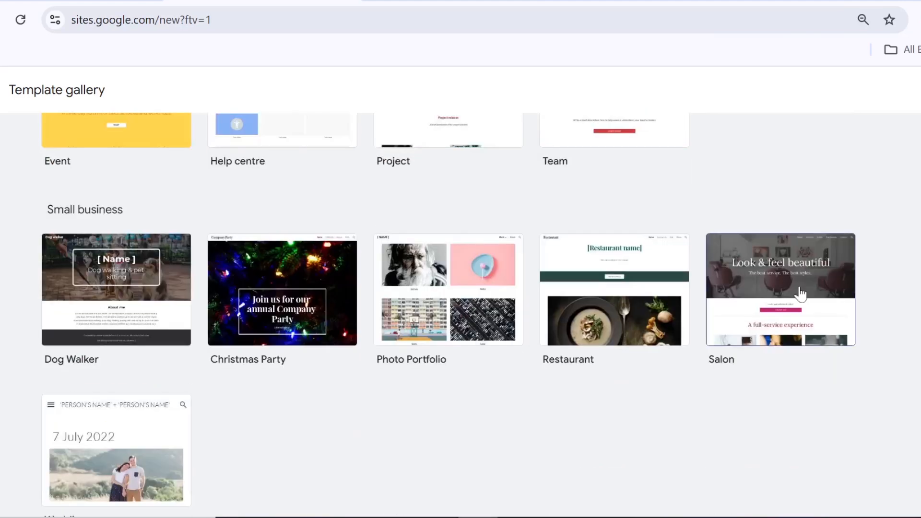
scroll(800, 288, up, 5)
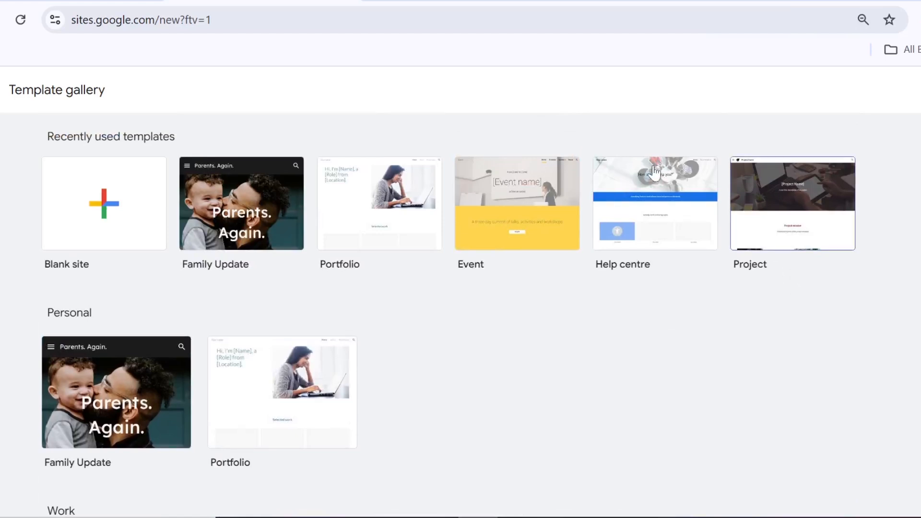
Create a blank site and apply the Aristotle theme to it.
click(104, 218)
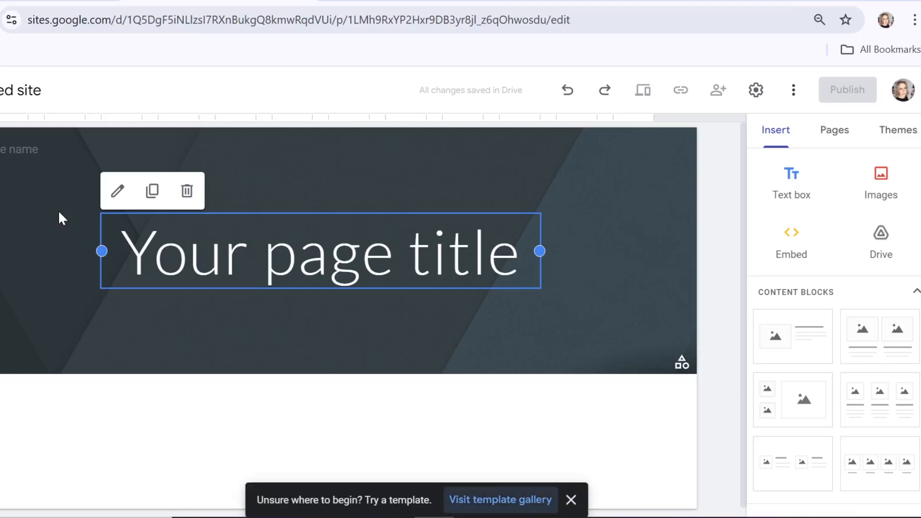
click(894, 144)
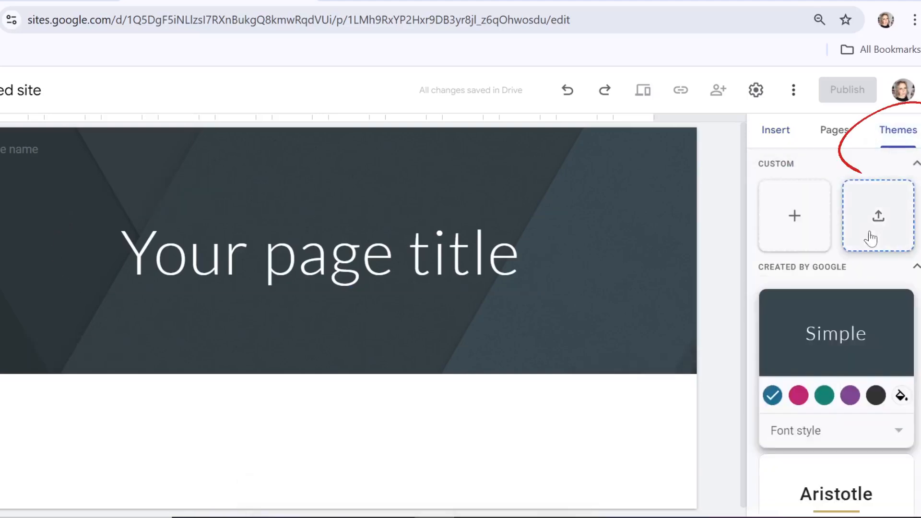
scroll(870, 249, down, 3)
scroll(871, 263, down, 5)
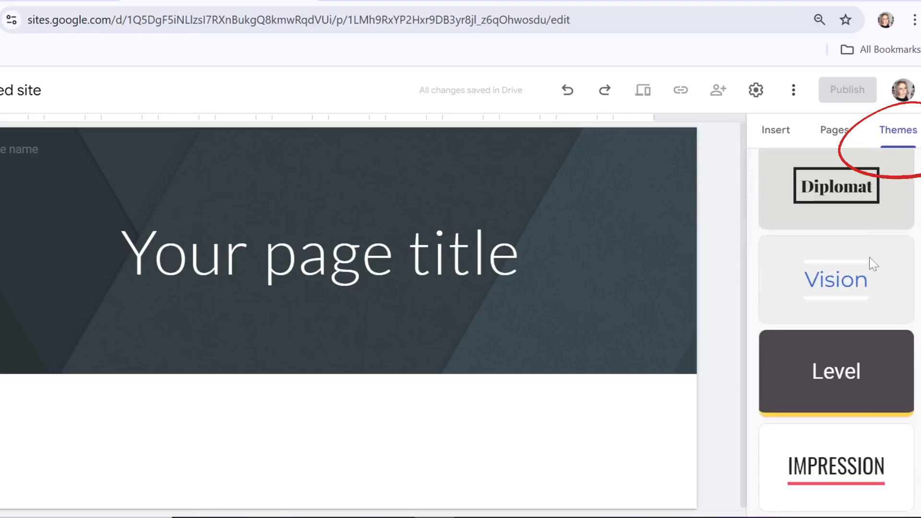
scroll(873, 264, up, 10)
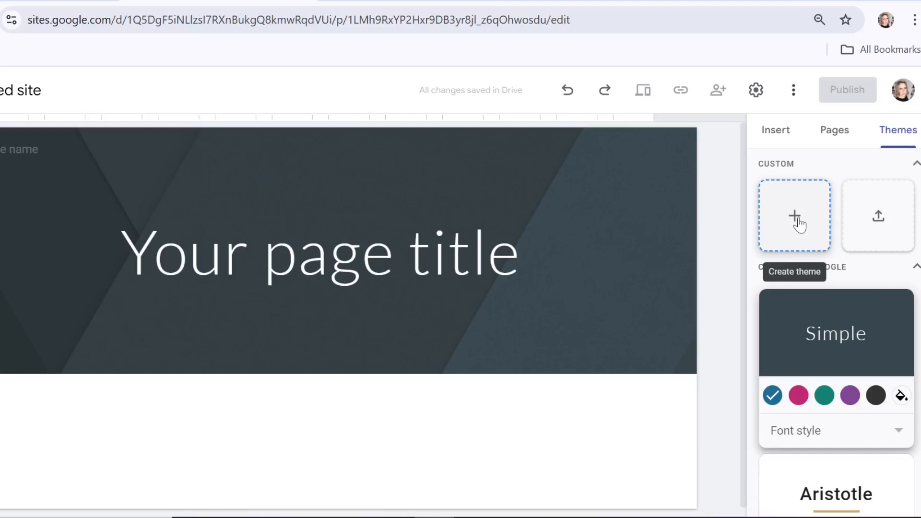
scroll(802, 221, down, 5)
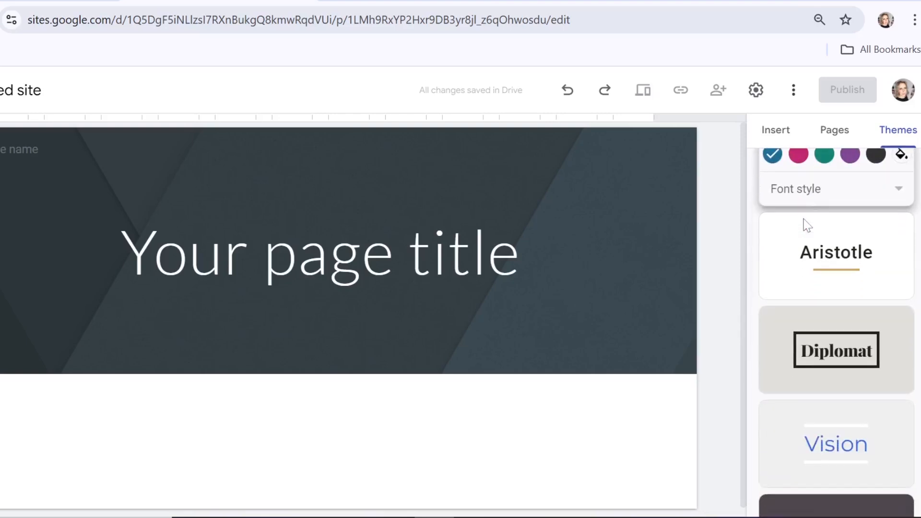
click(823, 268)
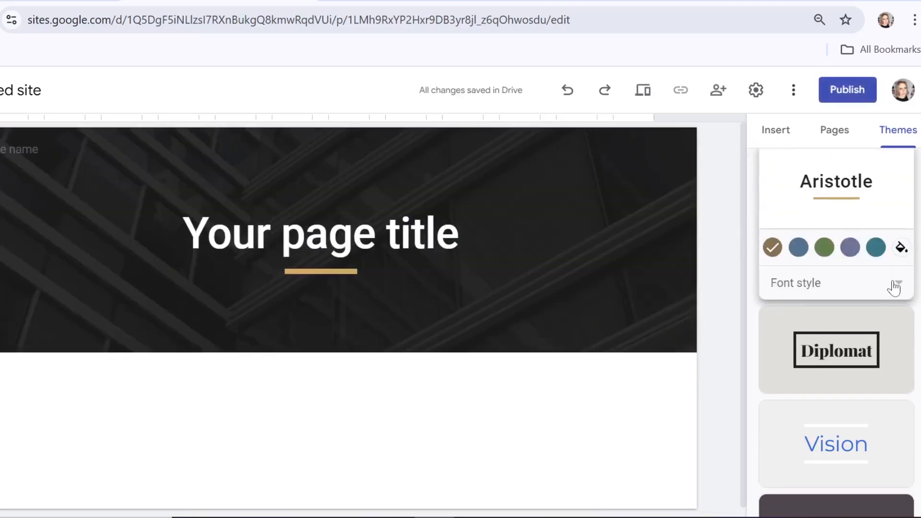
Set the Aristotle theme's font style to Bold and its custom colour to red #ee2929.
click(896, 287)
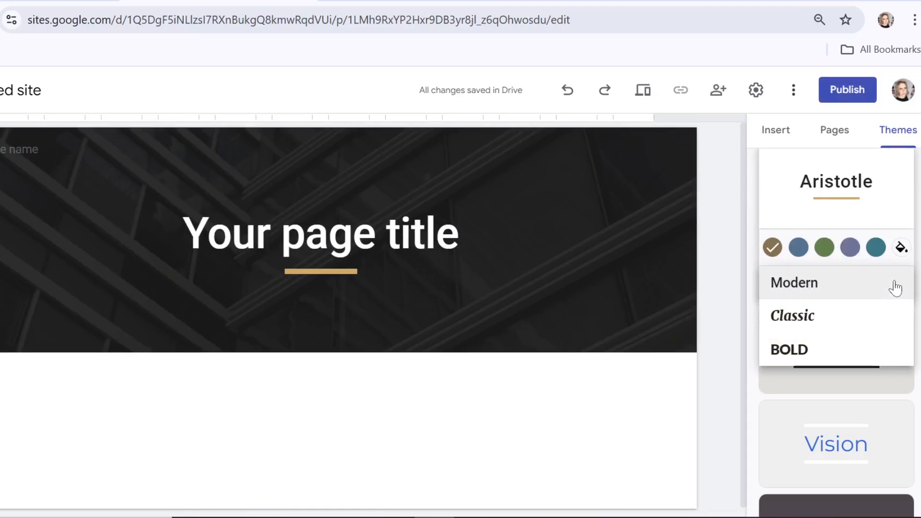
click(798, 354)
click(902, 248)
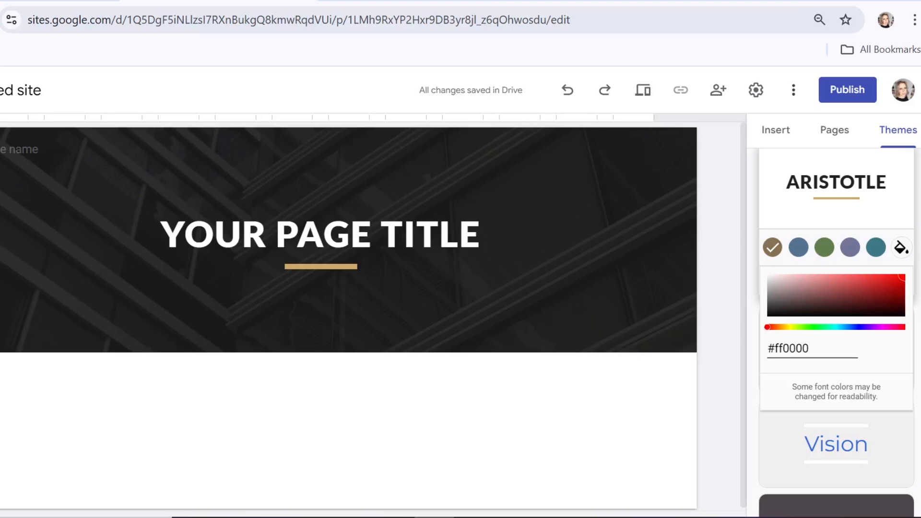
click(882, 277)
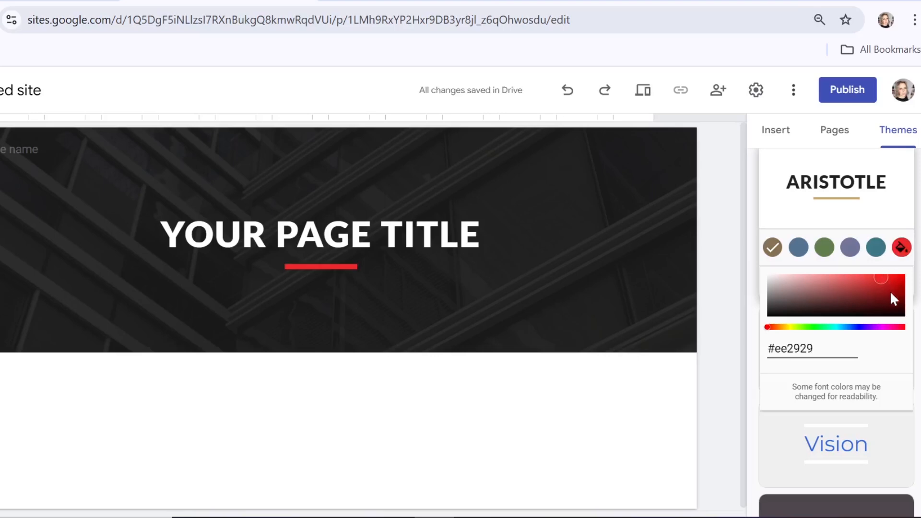
click(757, 277)
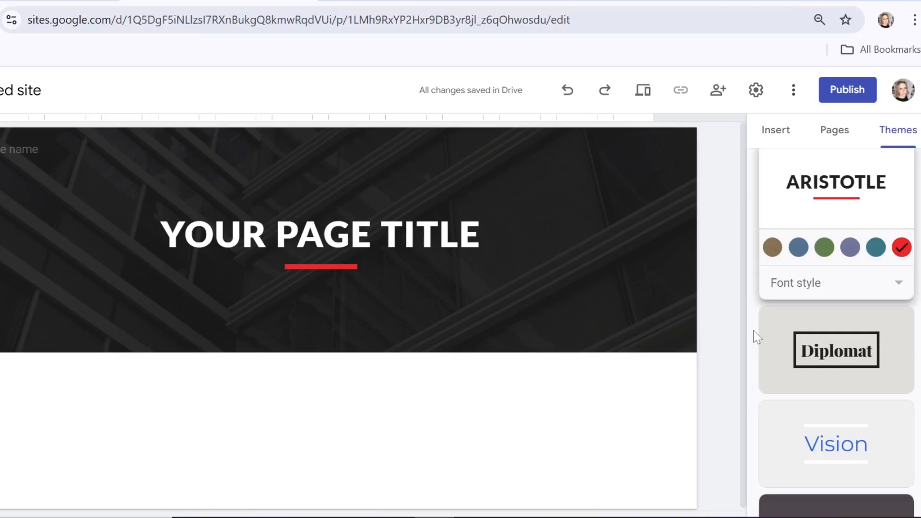
Insert the content block with one image beside text below the header, and fill in the heading "Title" and Lorem Ipsum body text.
click(783, 139)
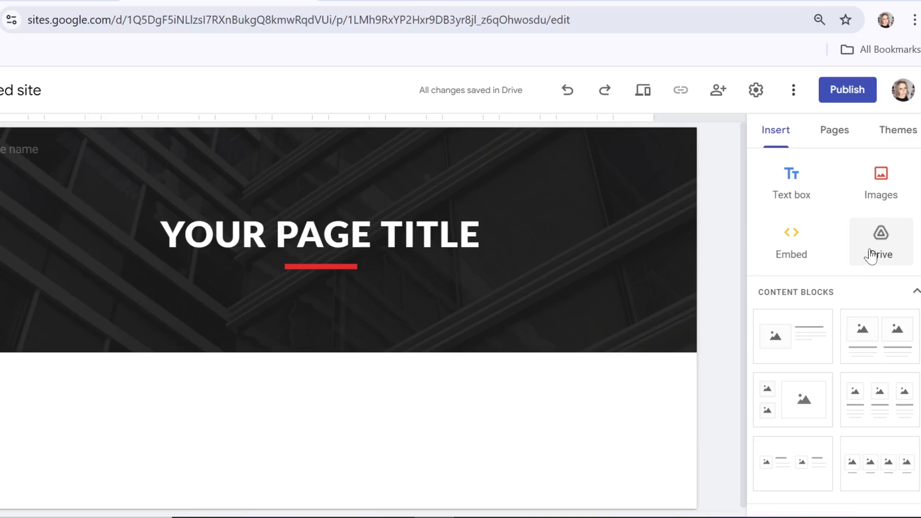
scroll(858, 254, down, 3)
scroll(850, 250, up, 2)
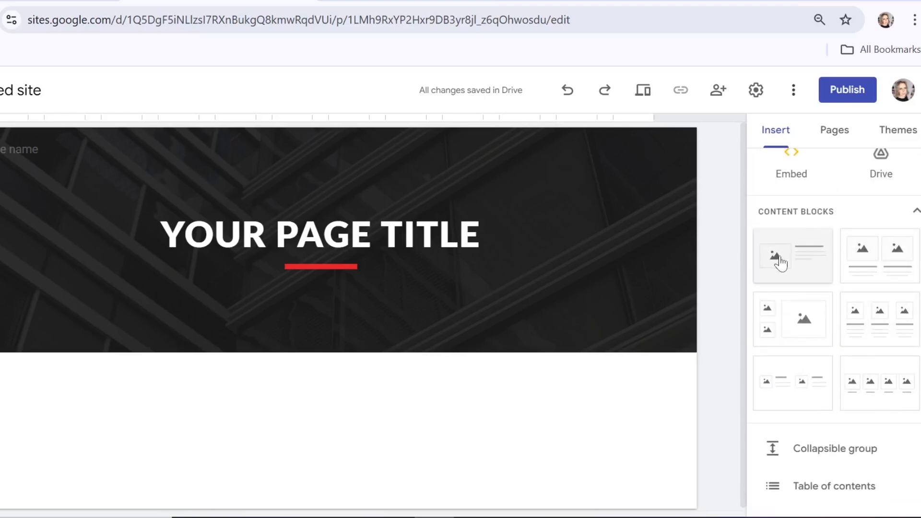
click(799, 262)
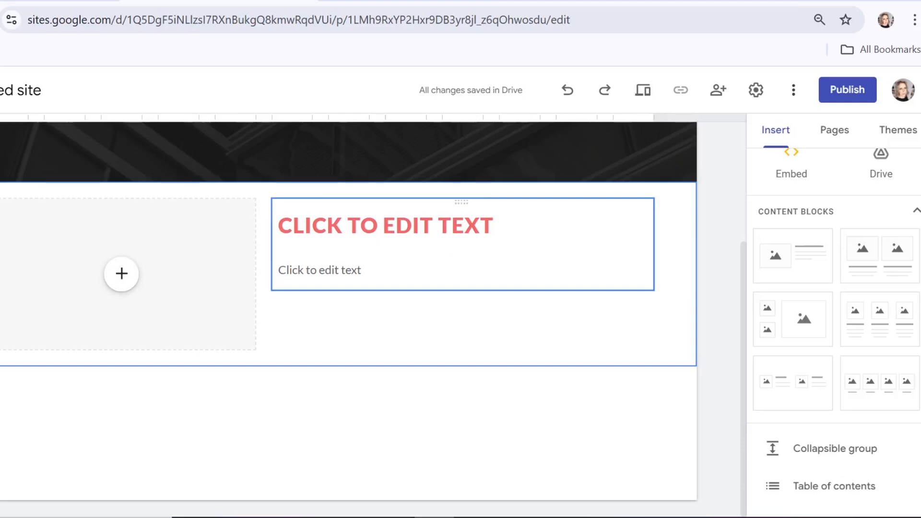
click(385, 226)
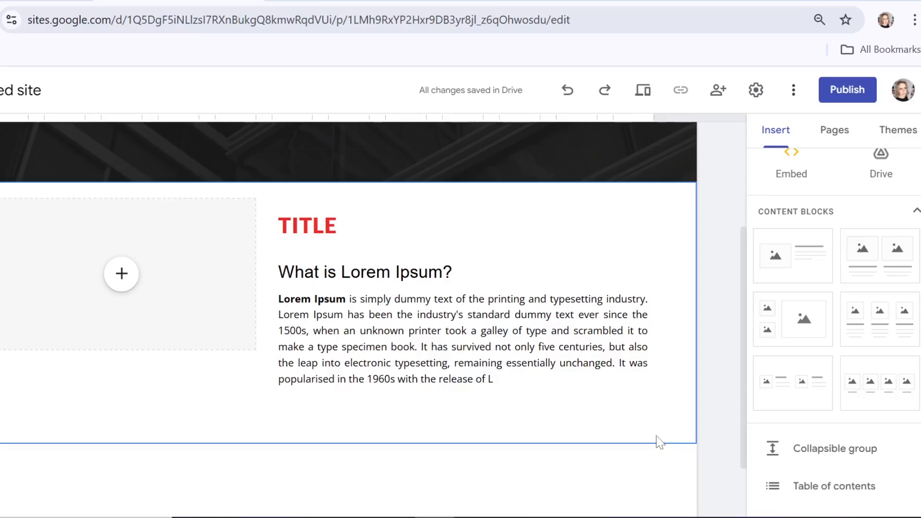
Upload the photo of the laughing woman into the content block's empty placeholder and duplicate it.
click(121, 282)
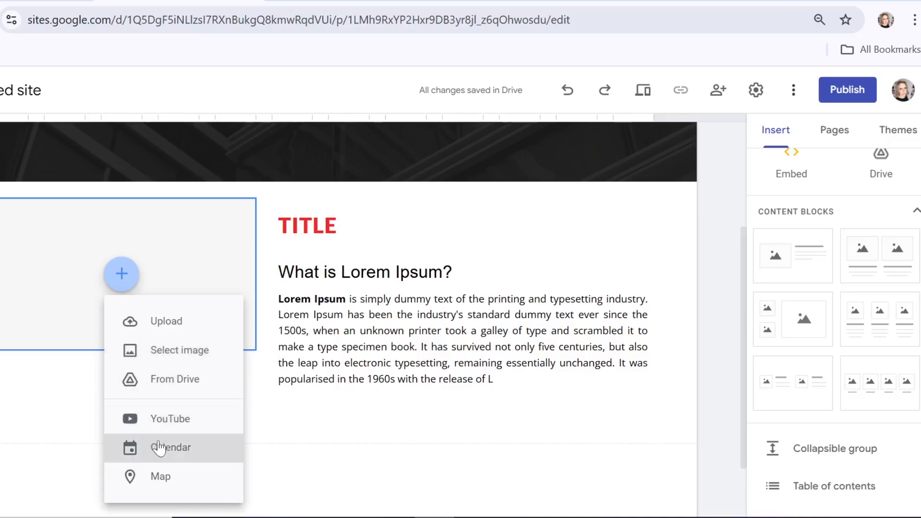
click(154, 328)
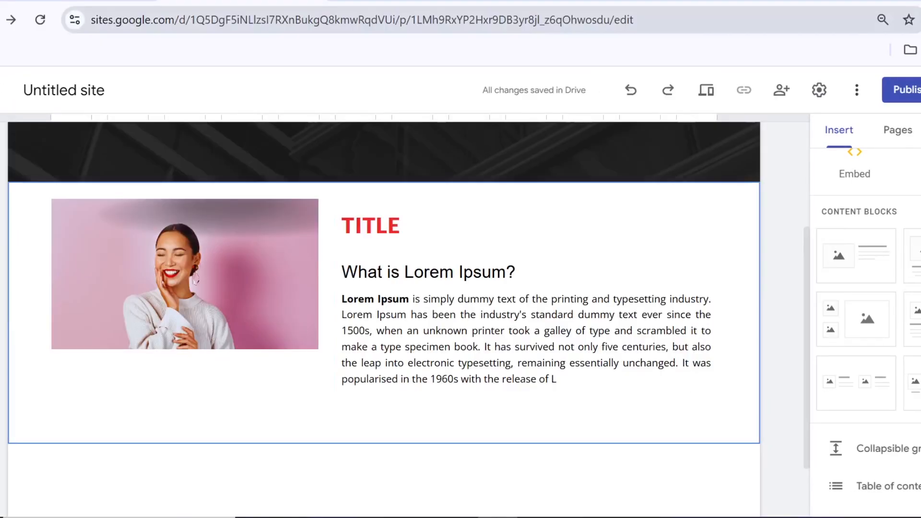
mouse_move(236, 133)
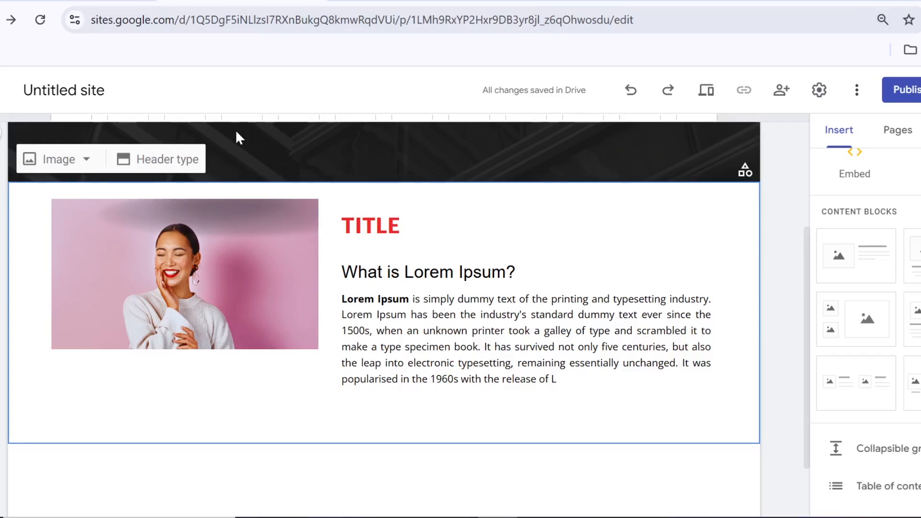
click(216, 230)
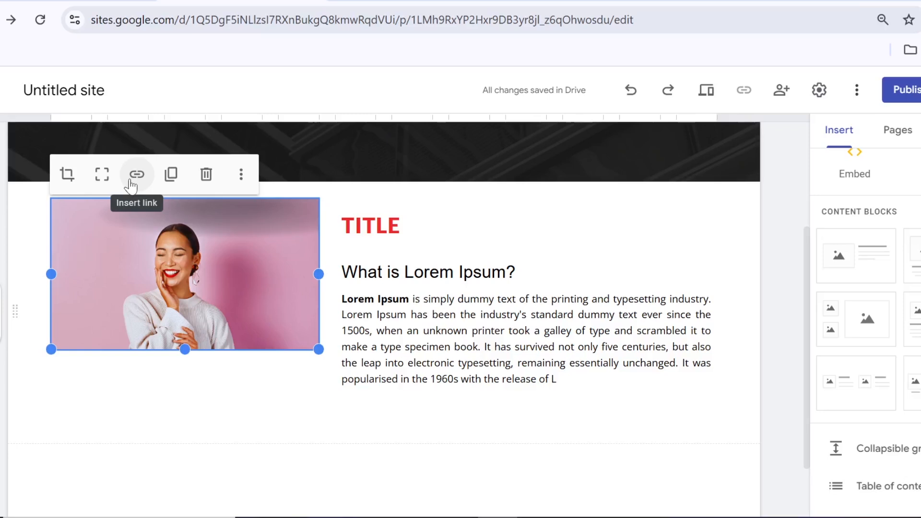
click(172, 175)
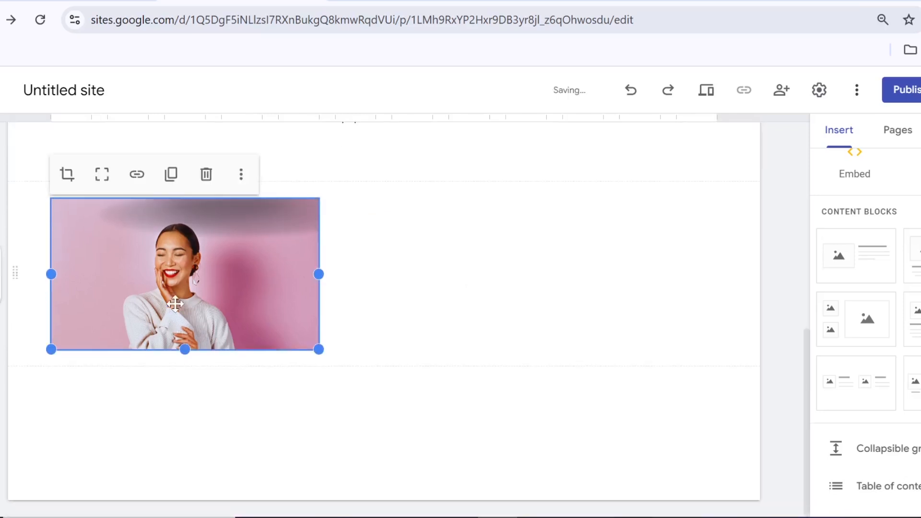
scroll(456, 331, up, 5)
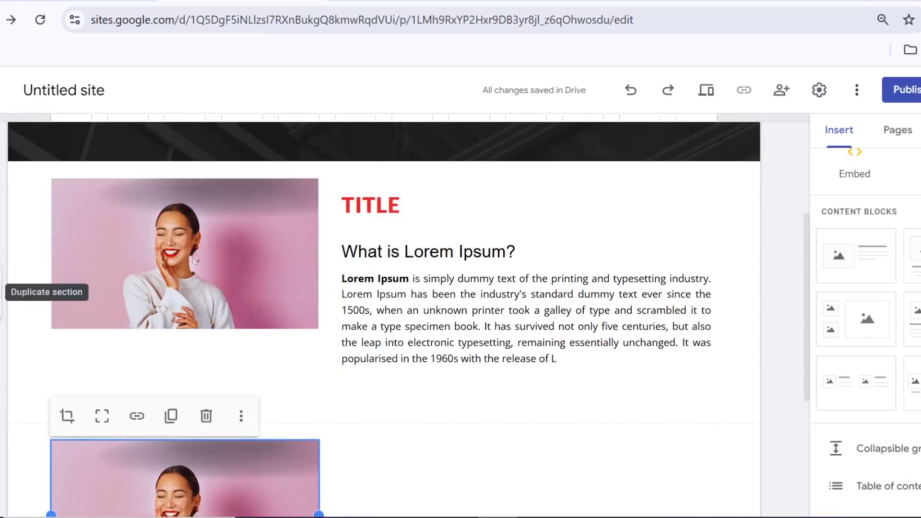
Examine the Lorem Ipsum text's formatting options, including the additional ones, and the site's version history option.
click(427, 294)
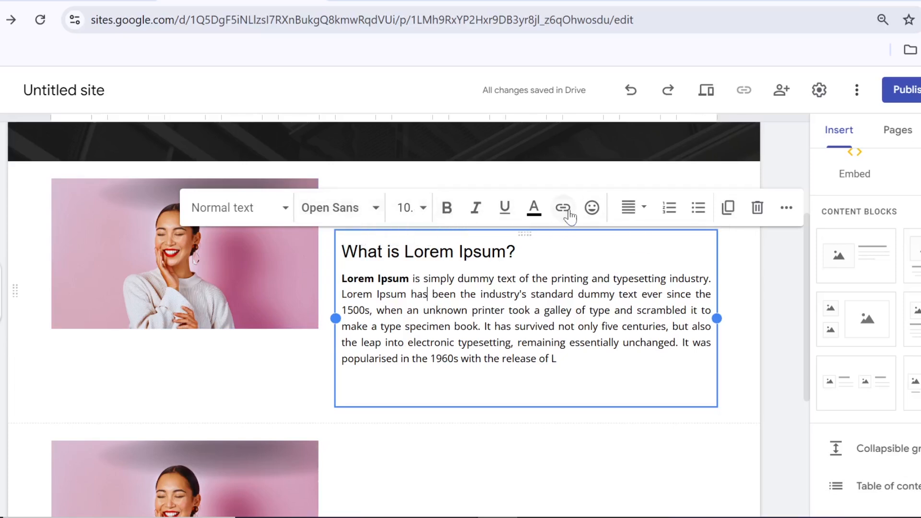
drag(491, 311, 545, 311)
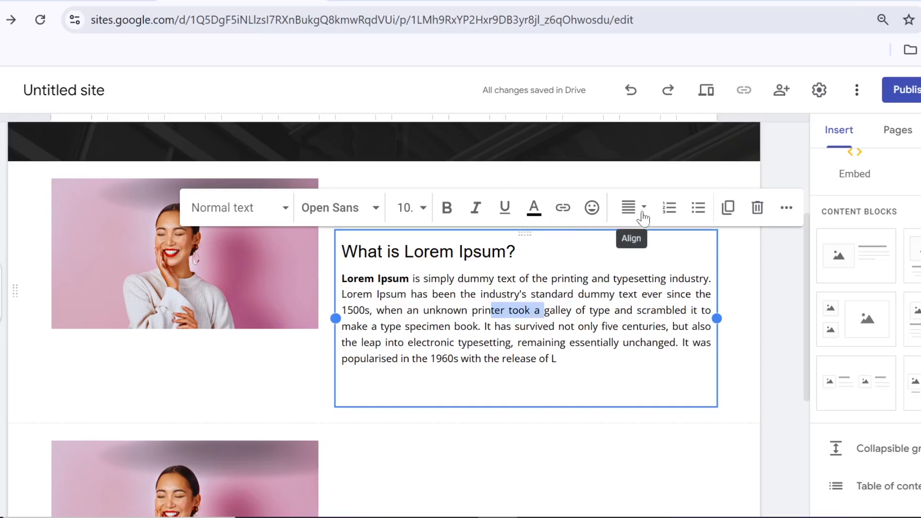
click(787, 208)
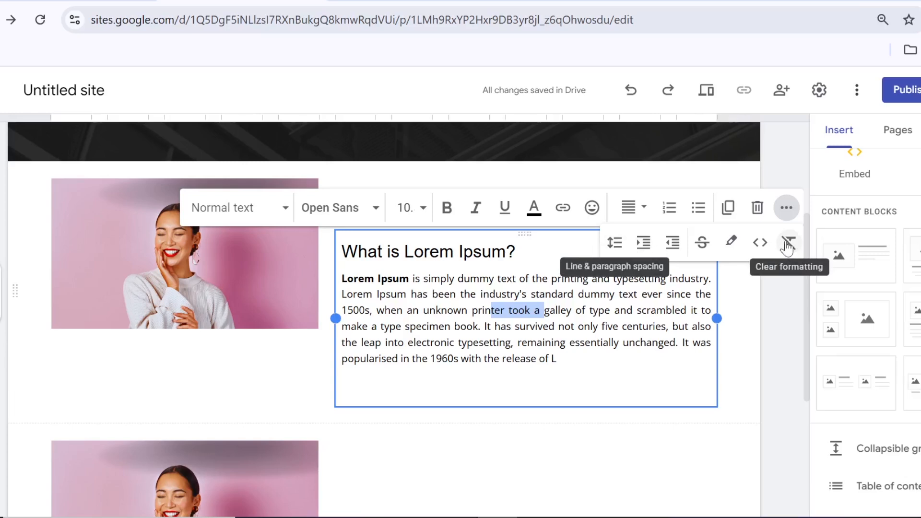
click(745, 315)
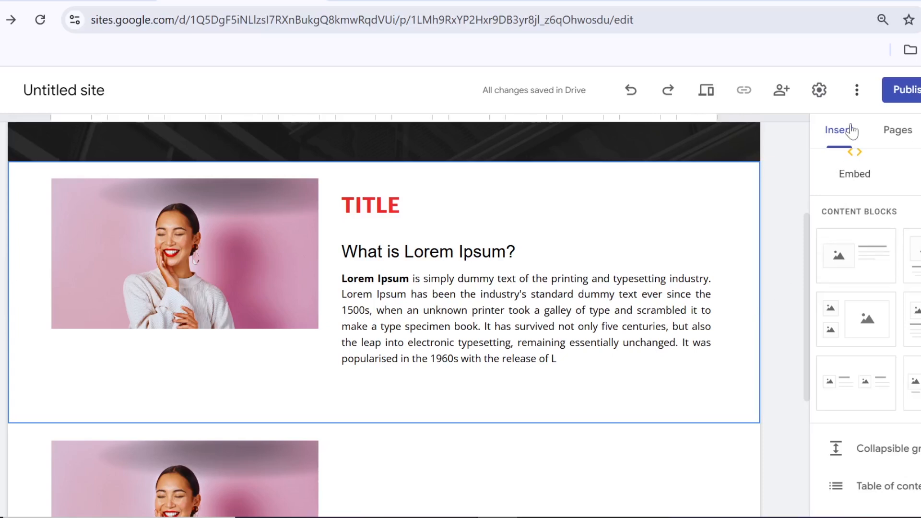
click(858, 93)
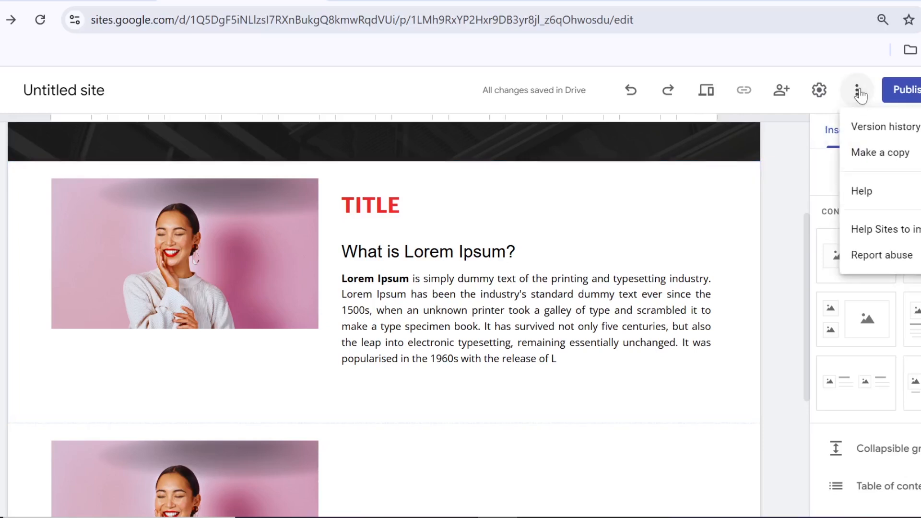
click(879, 128)
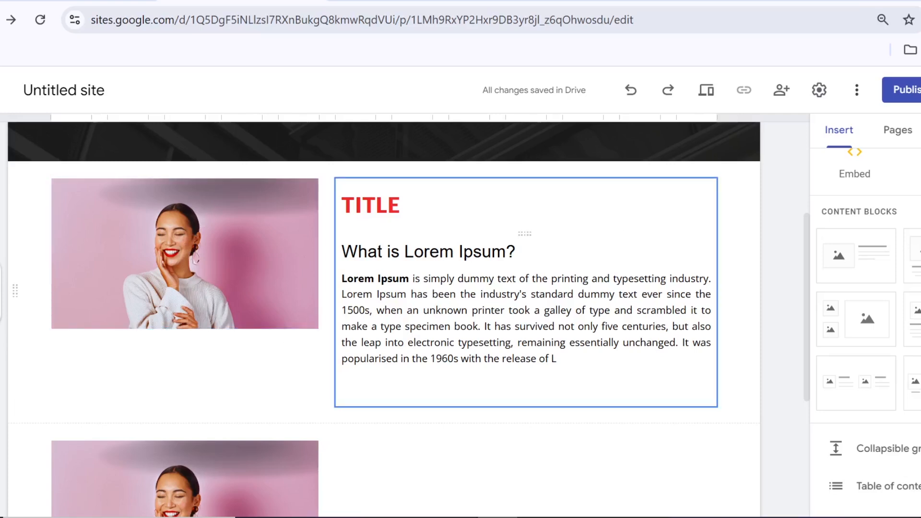
Rearrange the section with the title and text on the left and the photo beside them on the right, and increase the photo's height.
drag(525, 233, 214, 351)
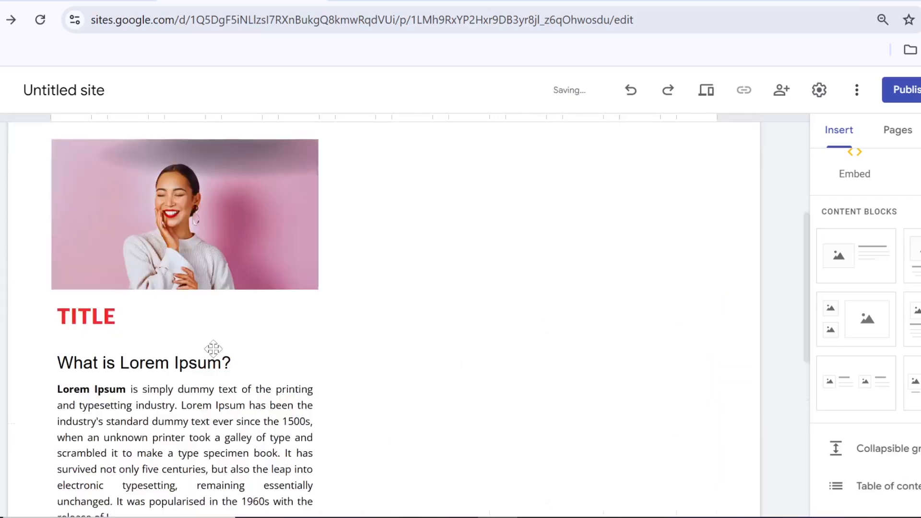
click(209, 183)
drag(210, 184, 508, 258)
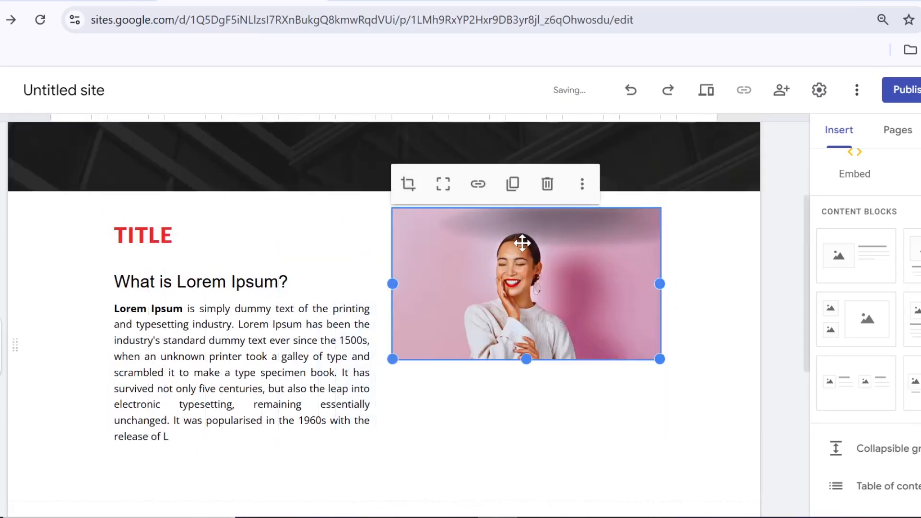
drag(527, 359, 559, 454)
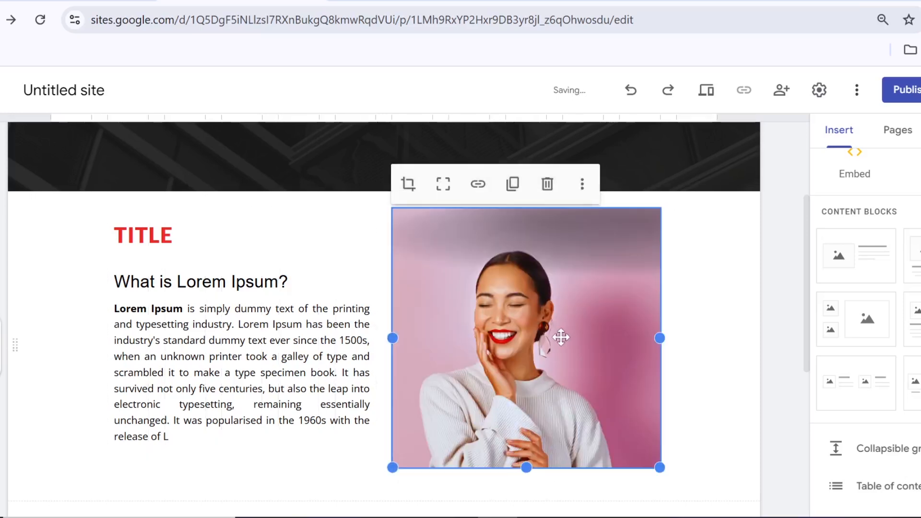
Try to adjust the photo's crop by shrinking the picture from its upper-right corner.
click(409, 186)
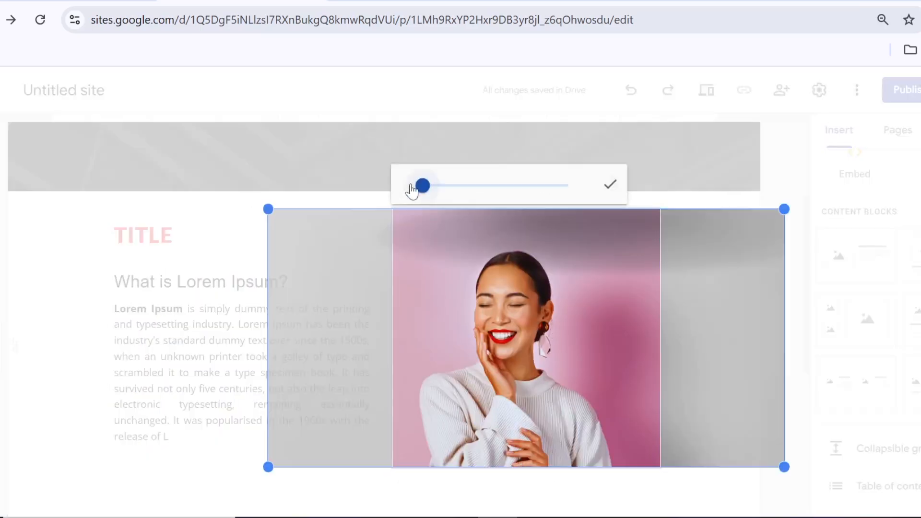
drag(786, 210, 684, 229)
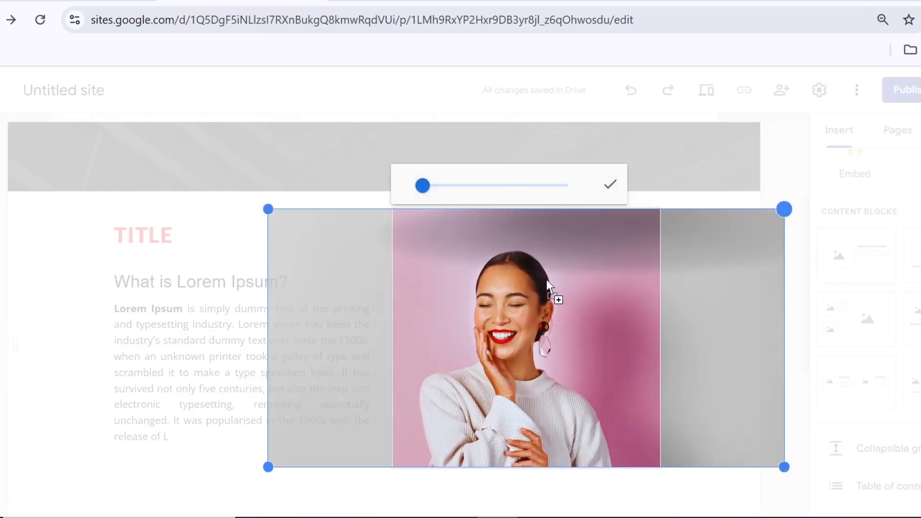
click(610, 185)
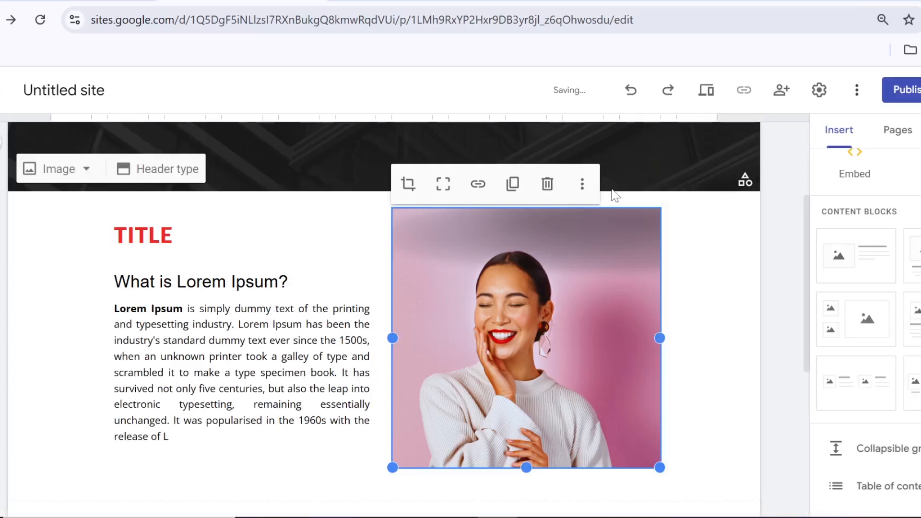
Narrow the photo from its right side and uncrop it.
drag(661, 338, 565, 345)
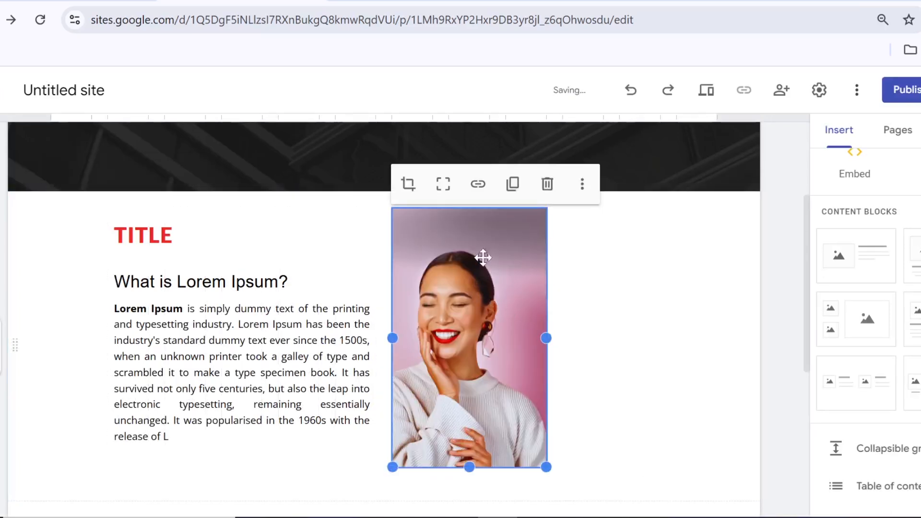
click(443, 184)
click(701, 433)
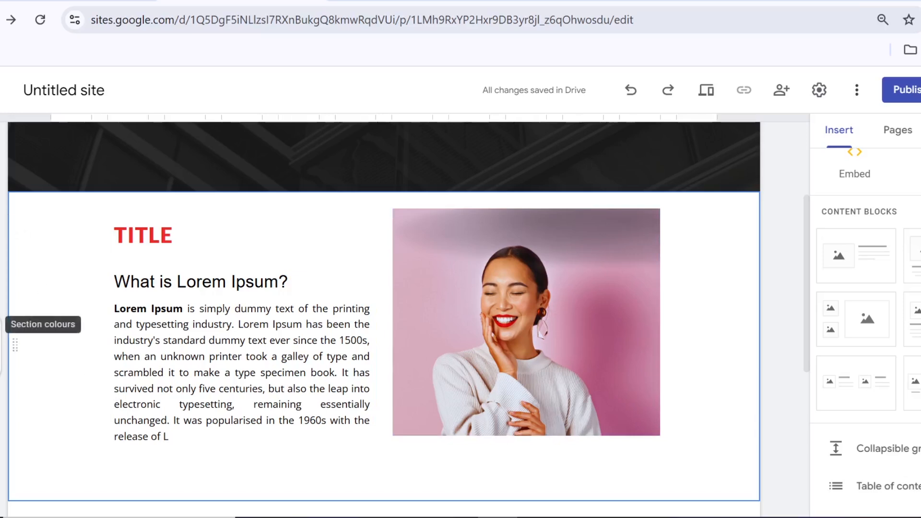
Try section colour Style 3 on the title and photo section and select its Lorem Ipsum paragraph.
click(14, 331)
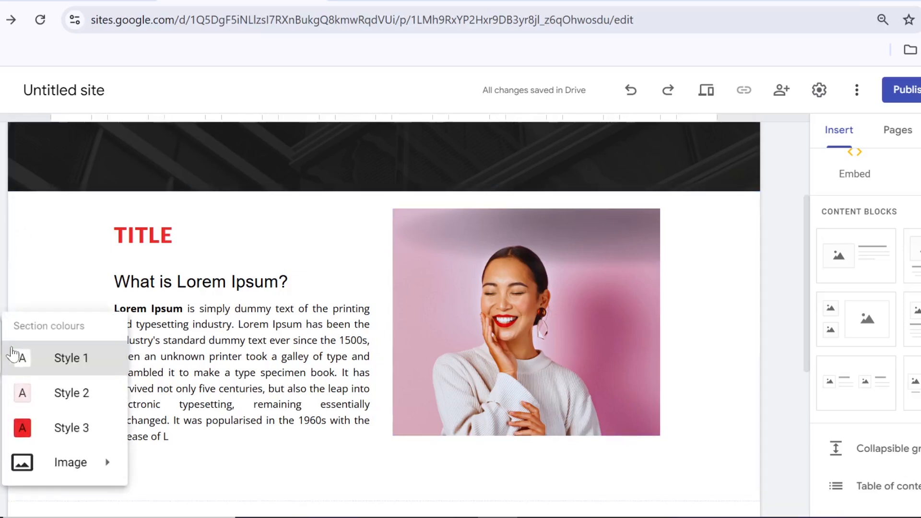
click(63, 432)
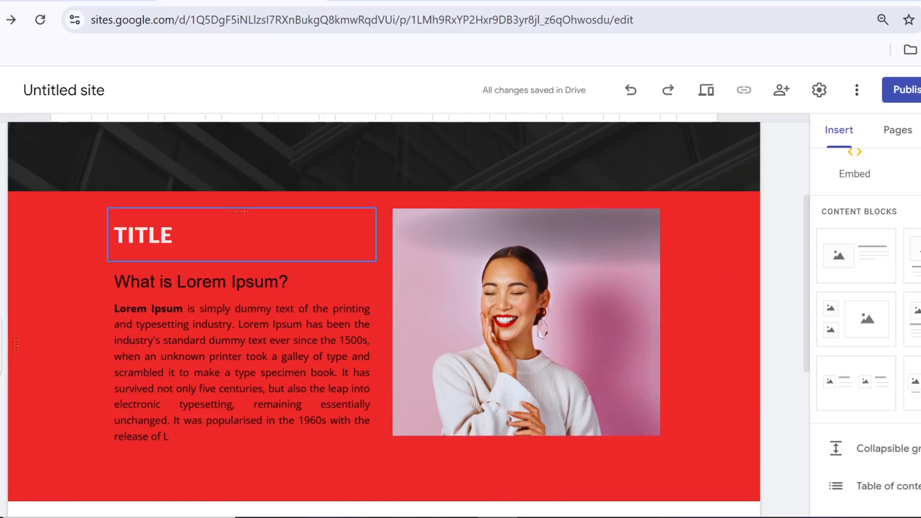
click(249, 372)
triple_click(249, 373)
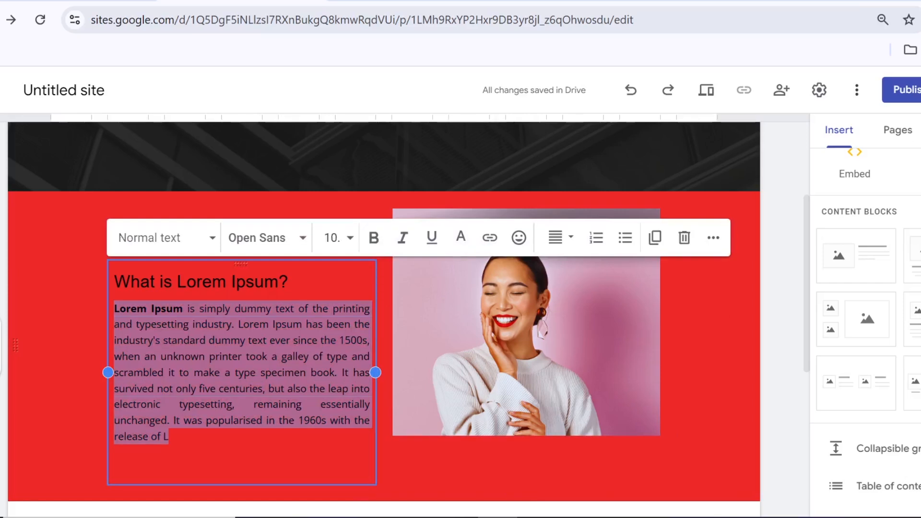
click(115, 464)
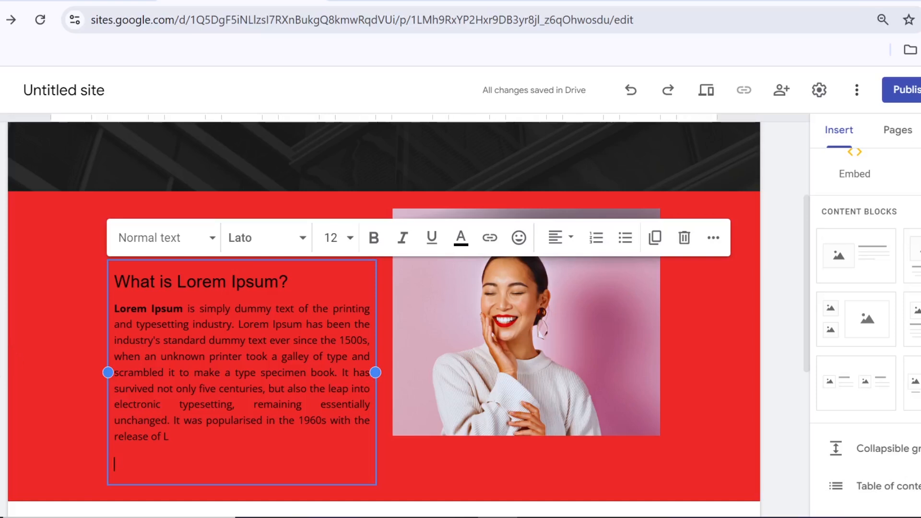
Set the title and photo section's colour to Style 2 and look at the image background option.
click(1, 332)
click(53, 406)
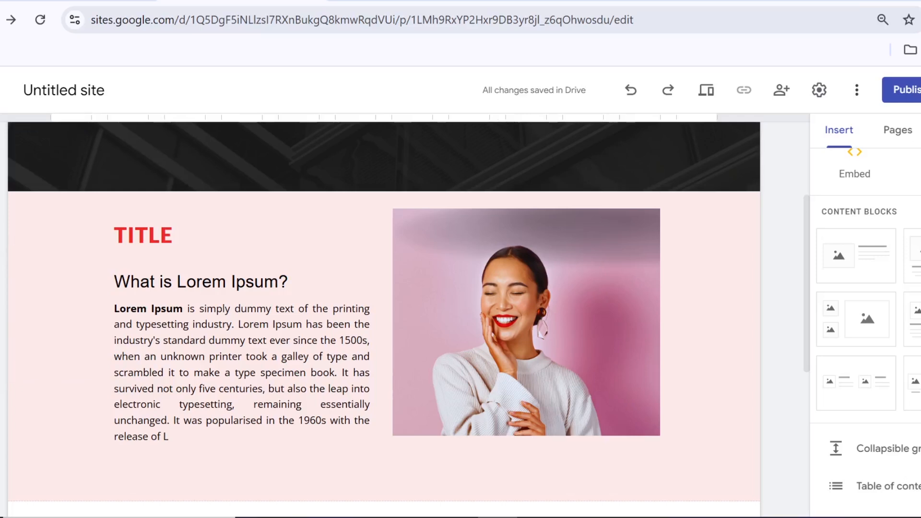
click(8, 343)
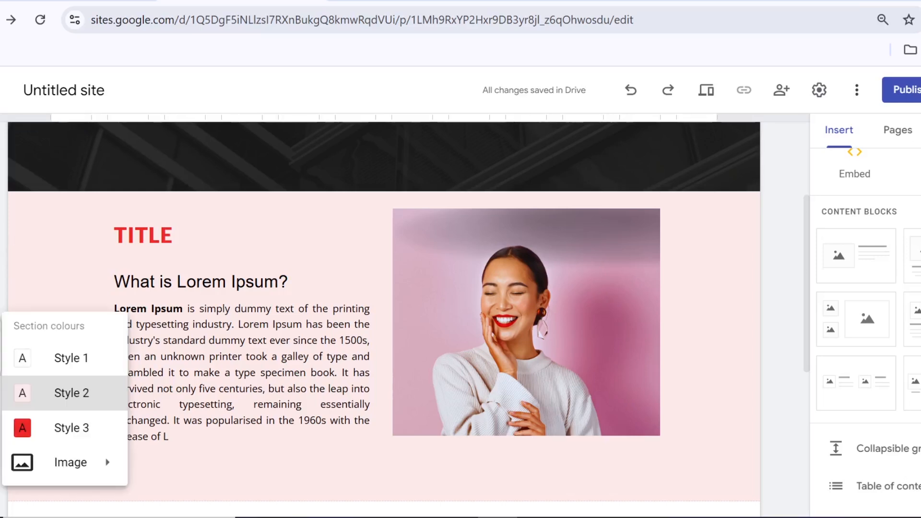
mouse_move(86, 472)
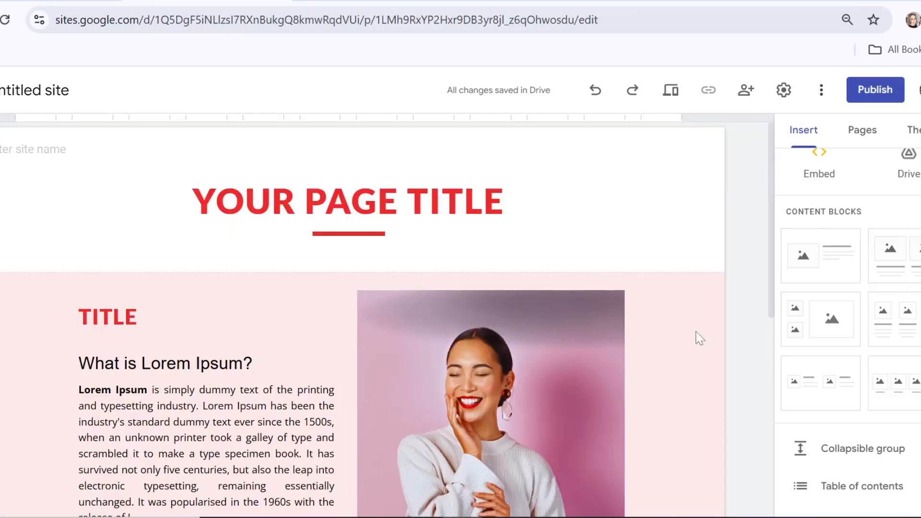
Add a new menu section named "menu1" to the site's pages.
click(863, 136)
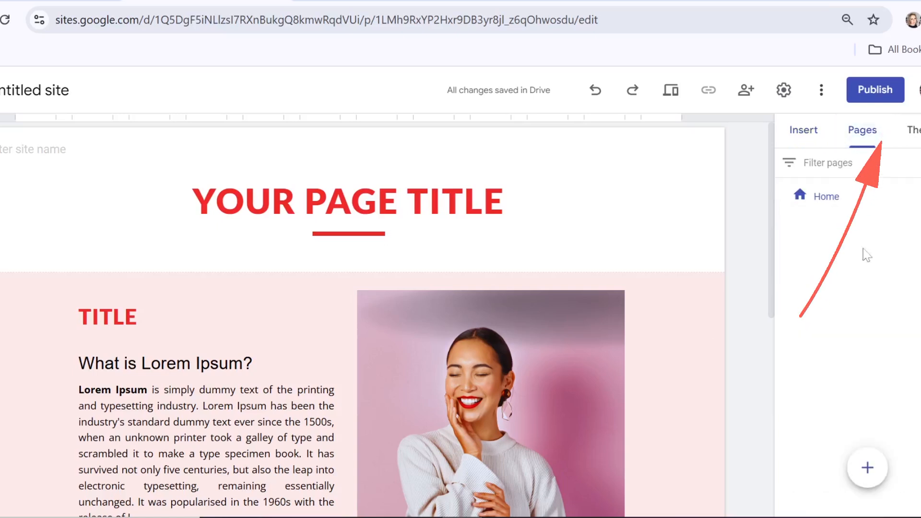
mouse_move(868, 473)
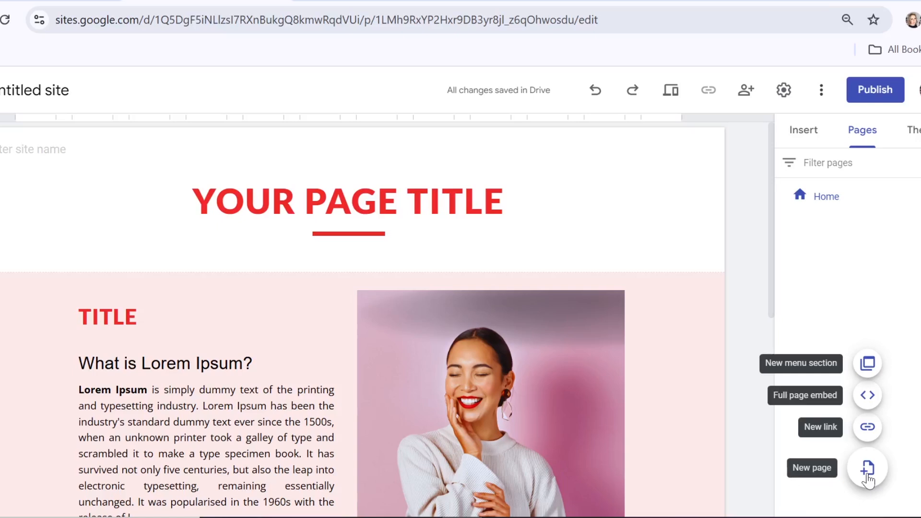
click(868, 364)
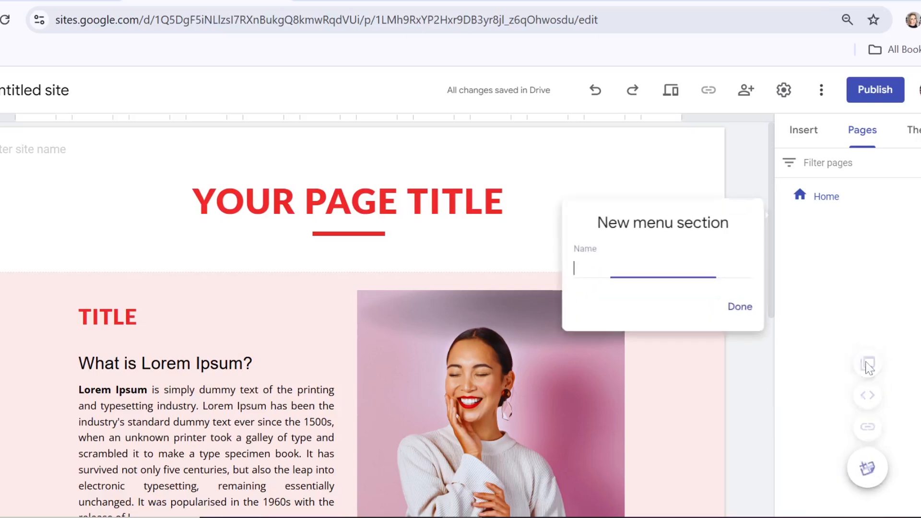
text(menu1)
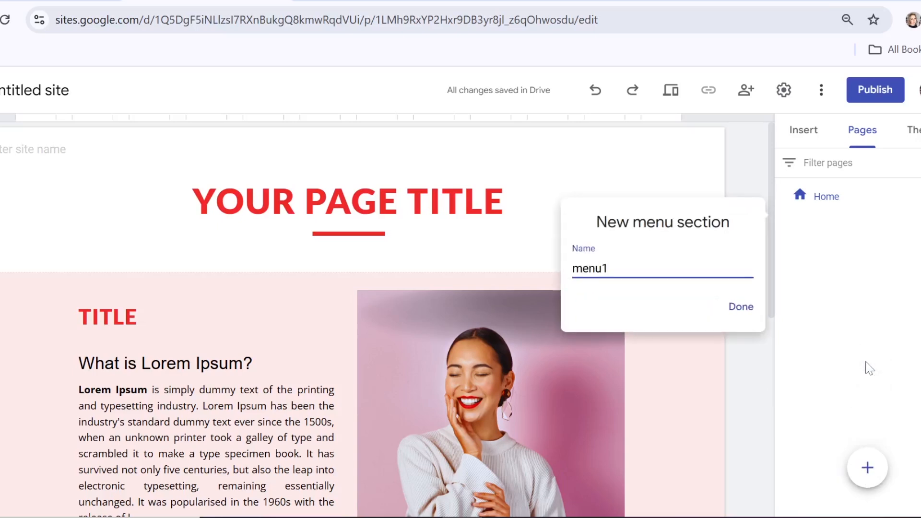
click(733, 306)
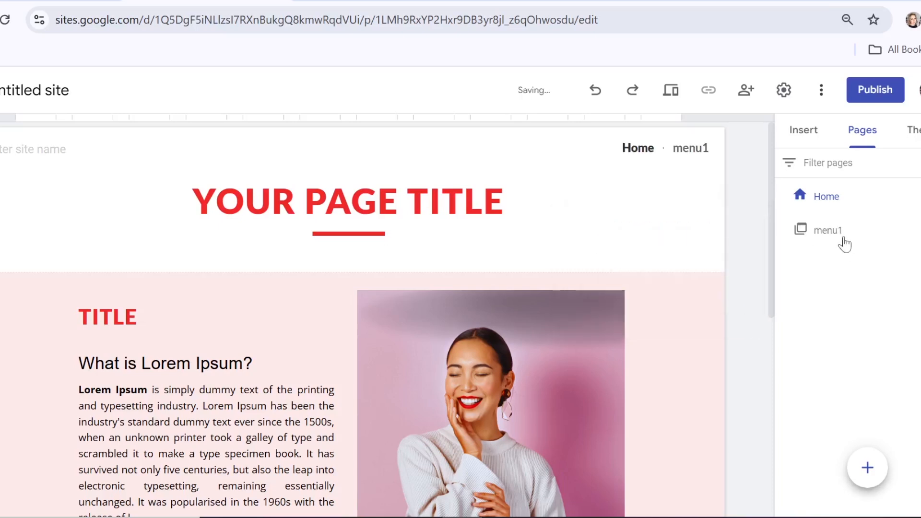
Add a subpage named "sub1" under menu1.
right_click(846, 250)
click(857, 286)
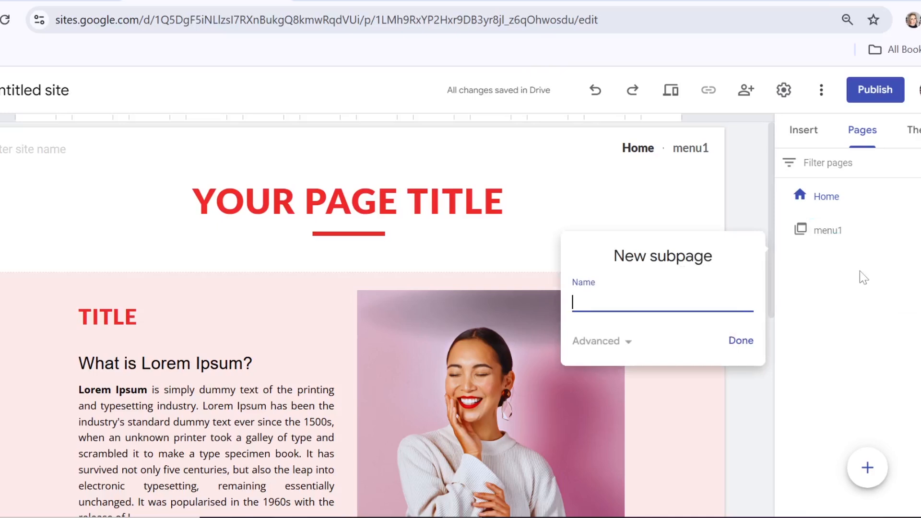
text(sub1)
click(733, 345)
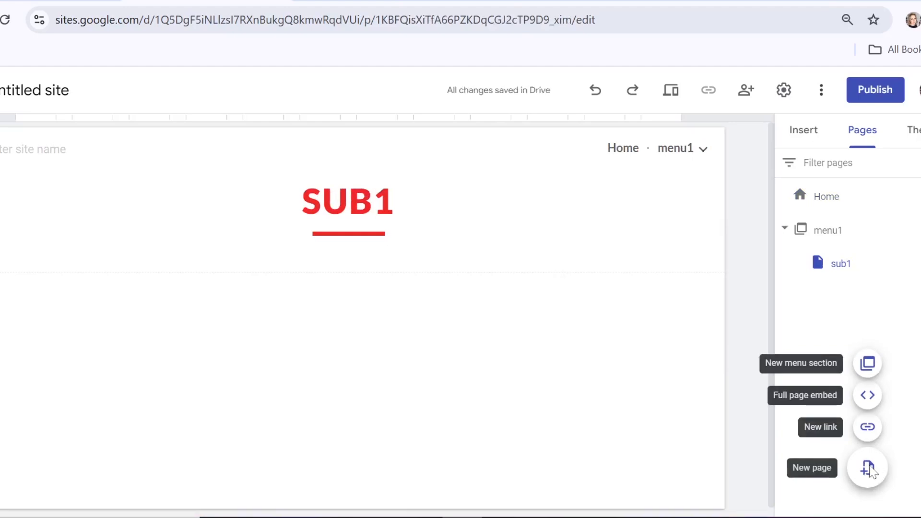
Add a new page named "page1" with a subpage named "page 2".
click(869, 469)
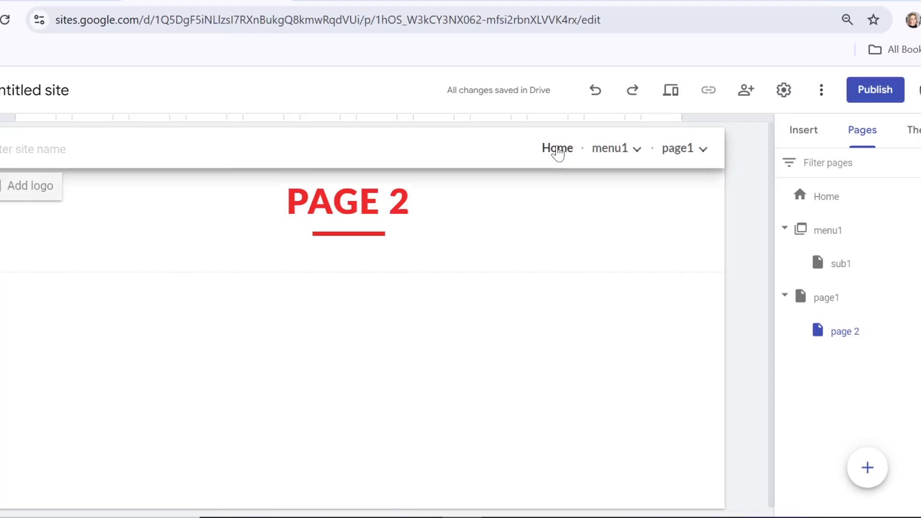
Return to the Home page and examine the submenus of menu1 and page1 in the site navigation.
click(558, 150)
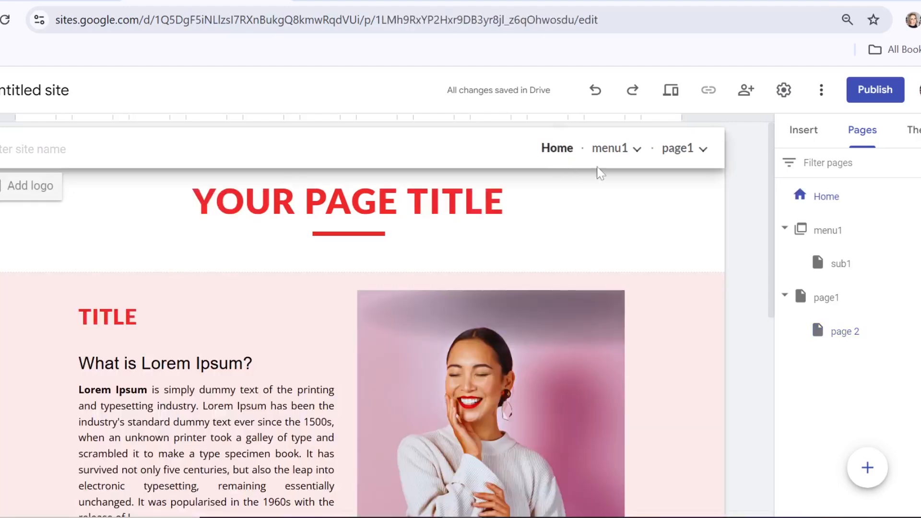
mouse_move(622, 152)
mouse_move(684, 161)
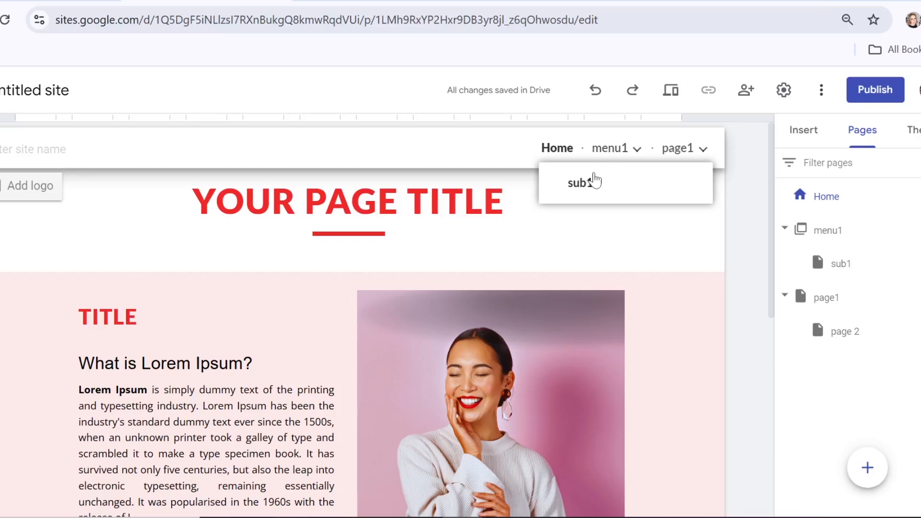
Add a new navigation link named "sub1" that points to the sub1 page and opens in a new tab.
mouse_move(869, 481)
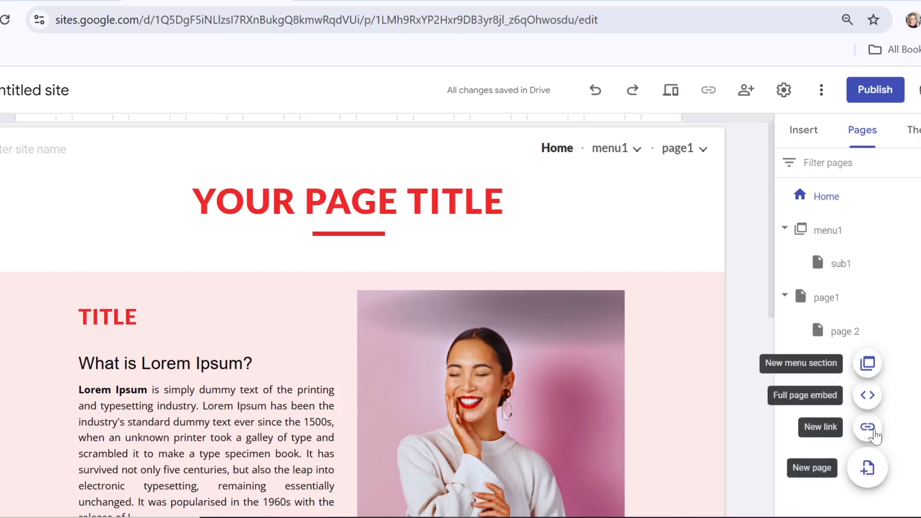
click(868, 427)
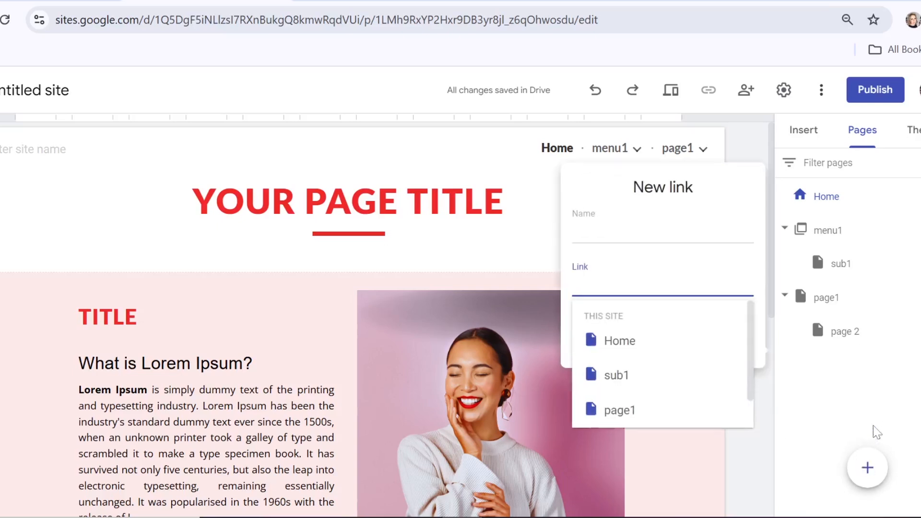
click(655, 384)
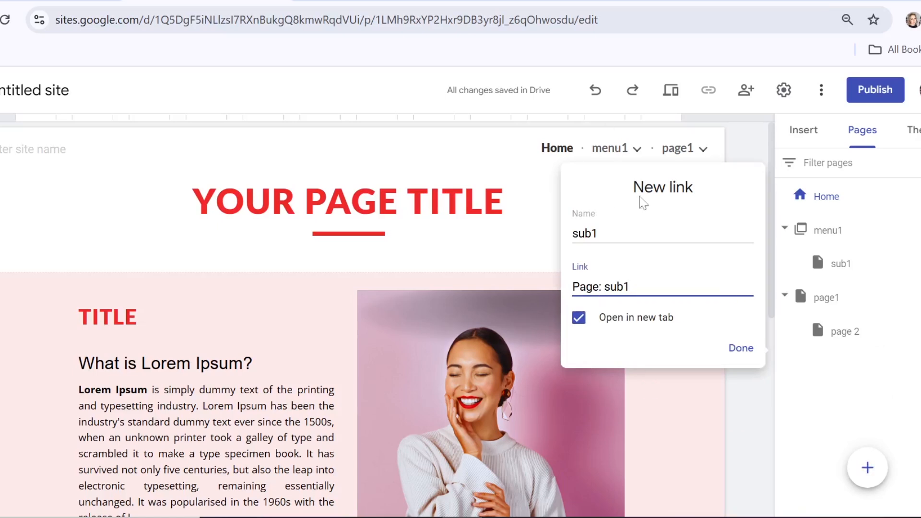
click(739, 349)
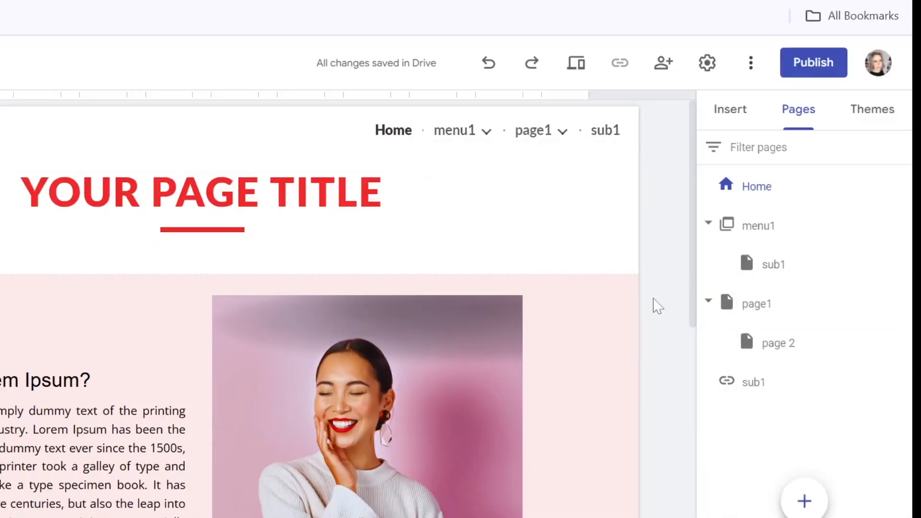
Hide page1 from the site navigation.
click(901, 300)
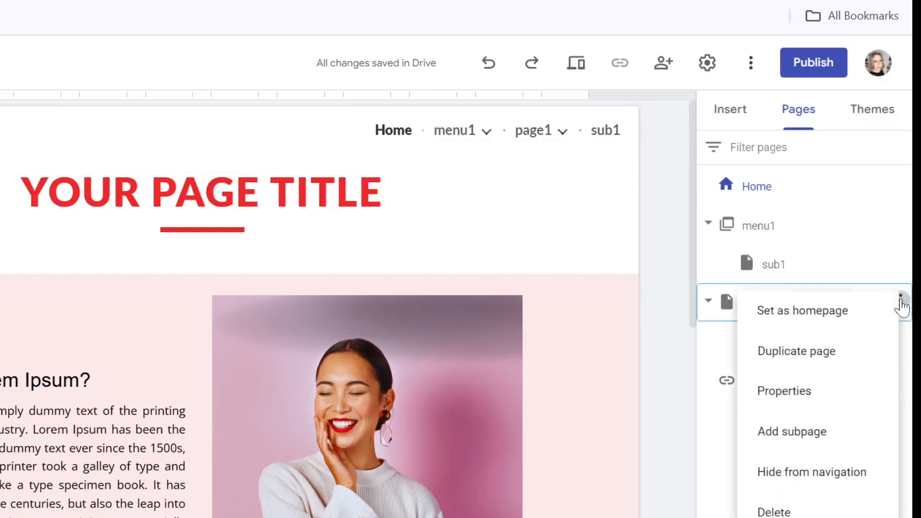
click(832, 480)
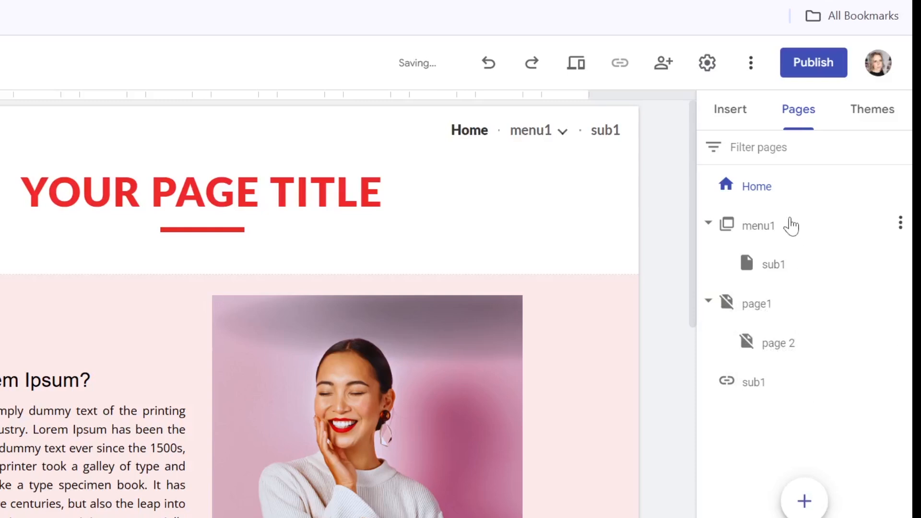
Look through the options available for menu1 and page1, including page1's properties, without changing them.
click(901, 223)
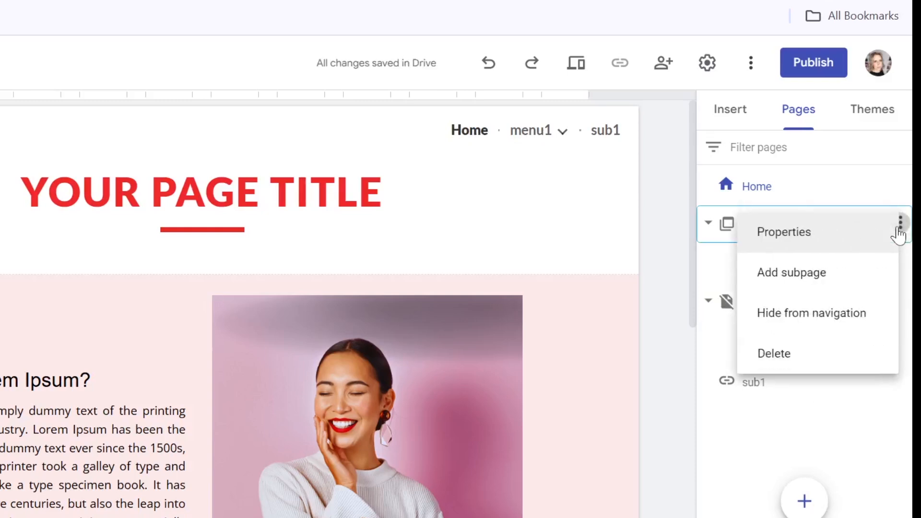
click(834, 445)
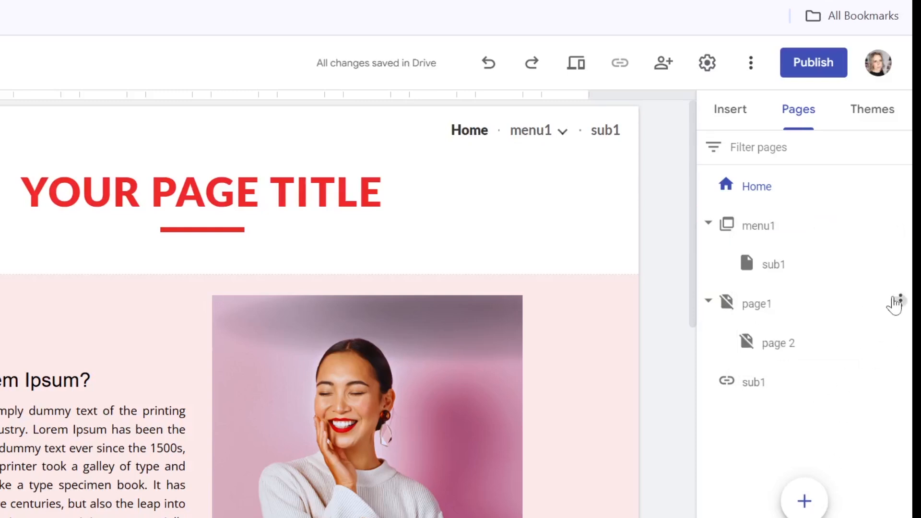
click(898, 302)
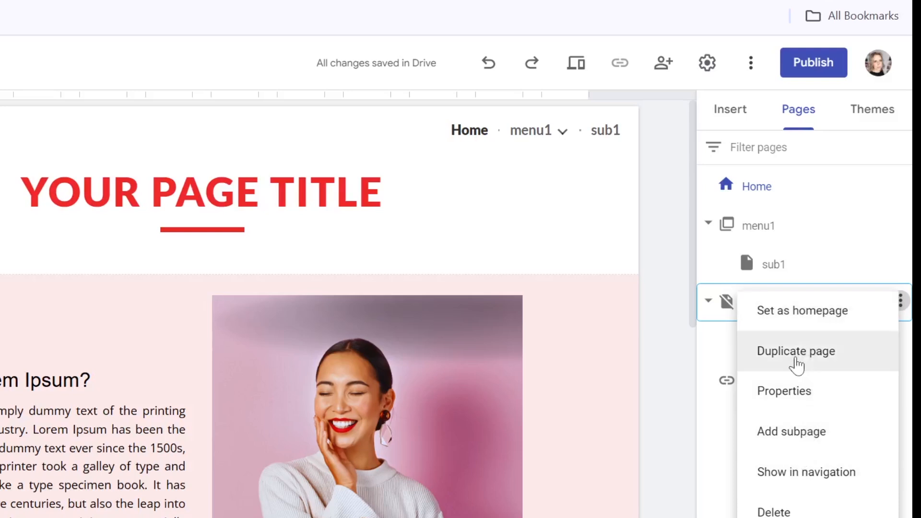
click(783, 392)
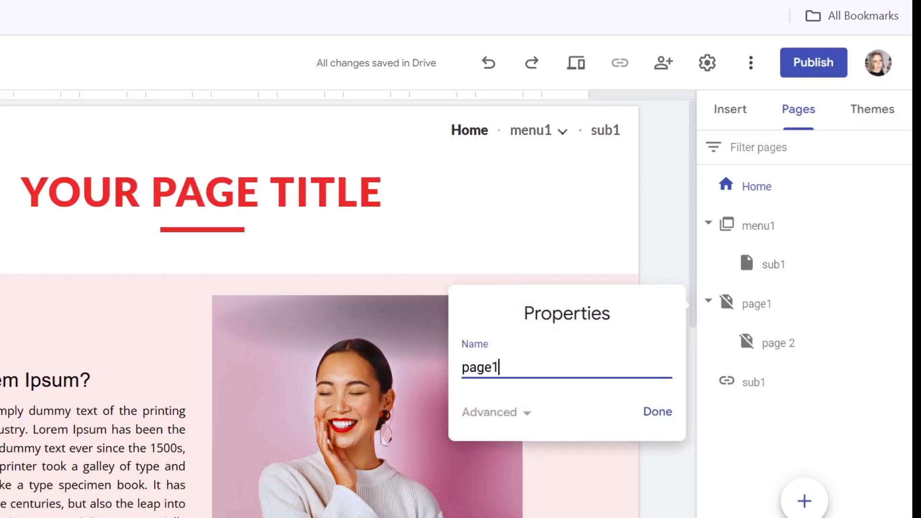
click(671, 418)
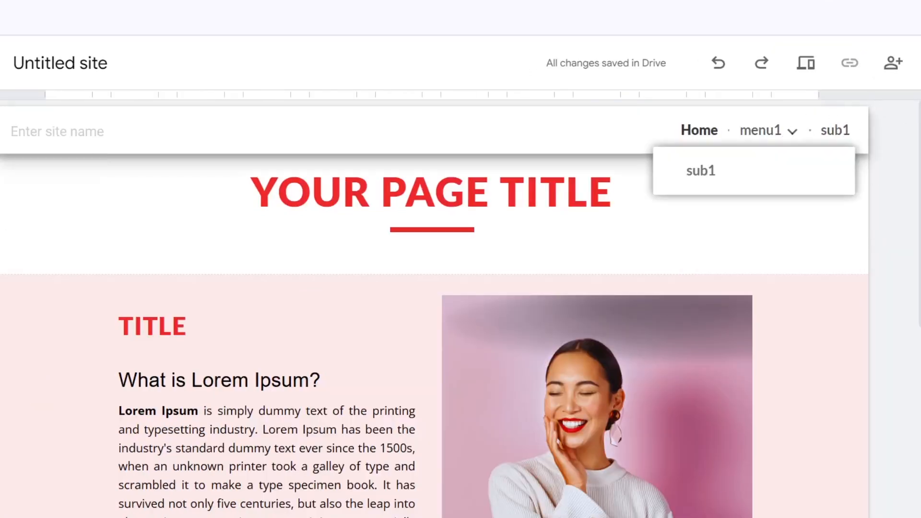
Set the site's navigation mode to Side and its colour to Black, trying White first.
click(920, 63)
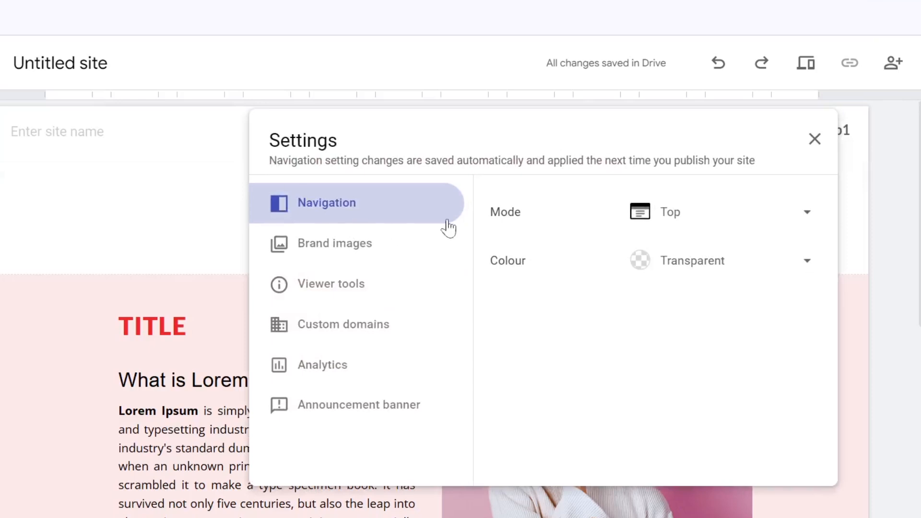
click(802, 222)
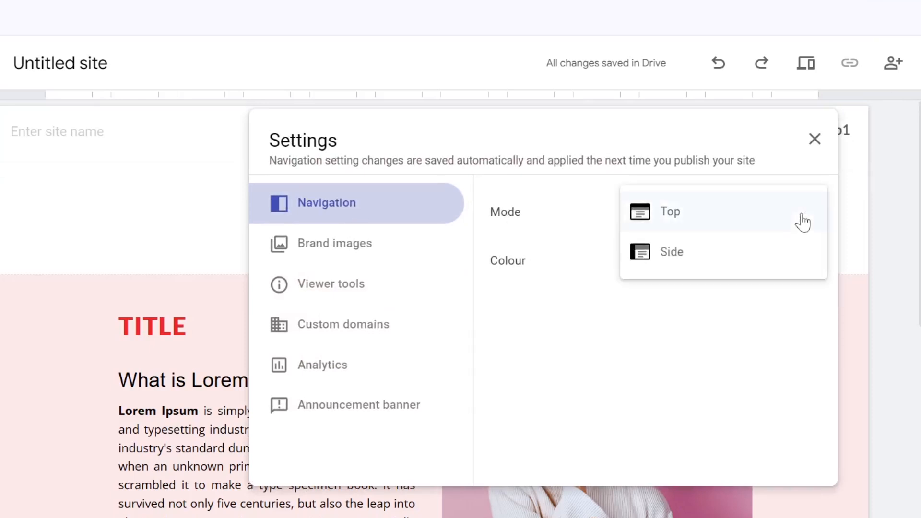
click(735, 264)
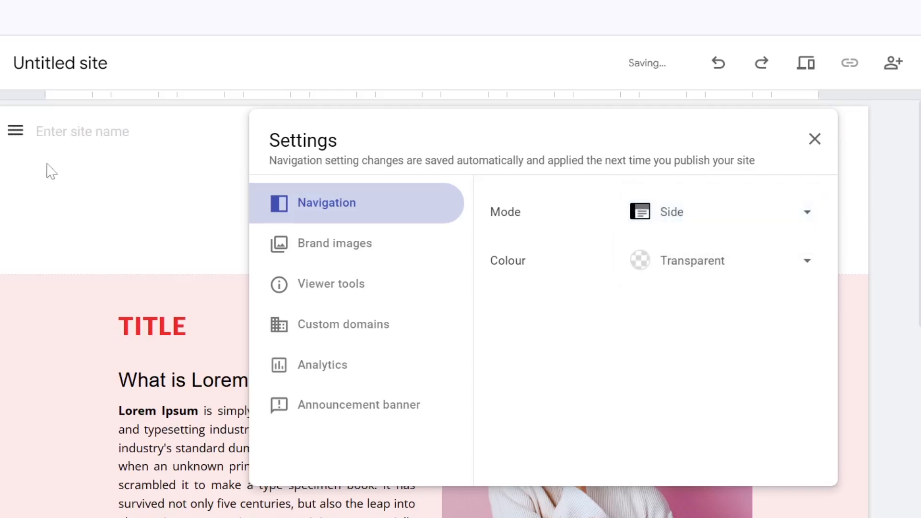
click(766, 270)
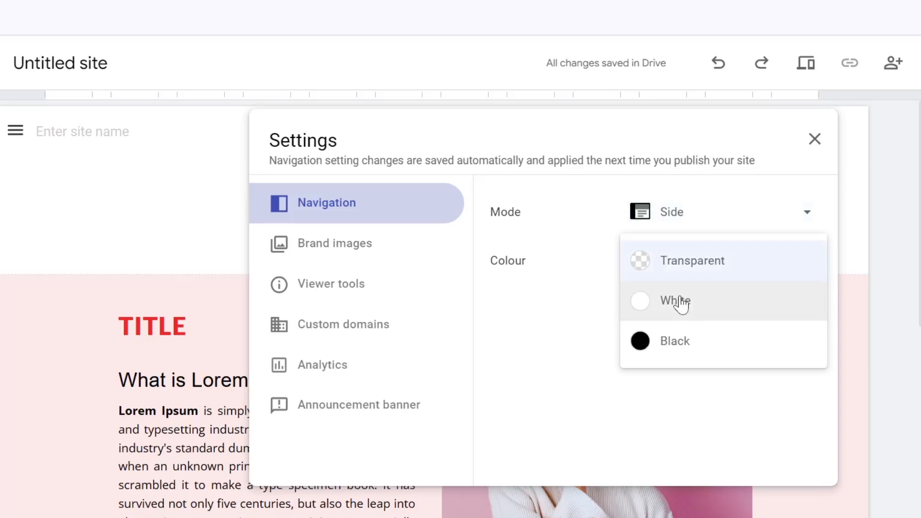
click(769, 300)
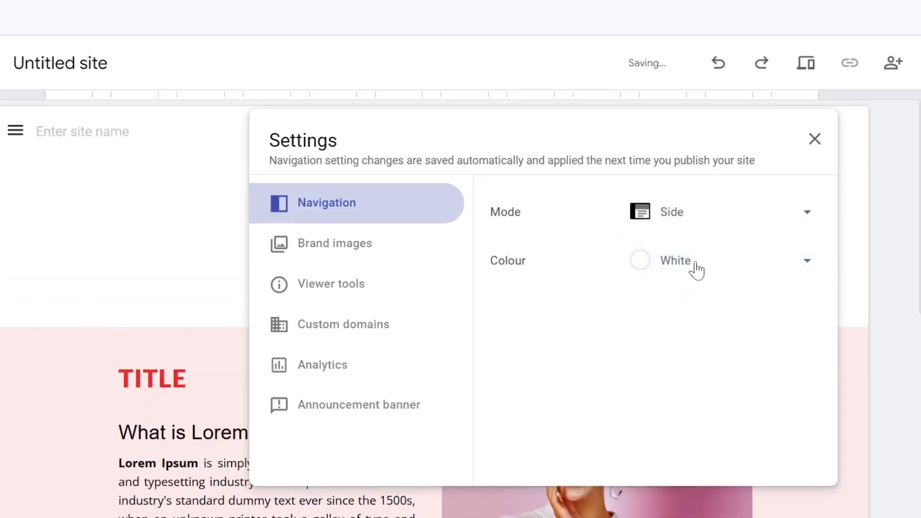
click(695, 265)
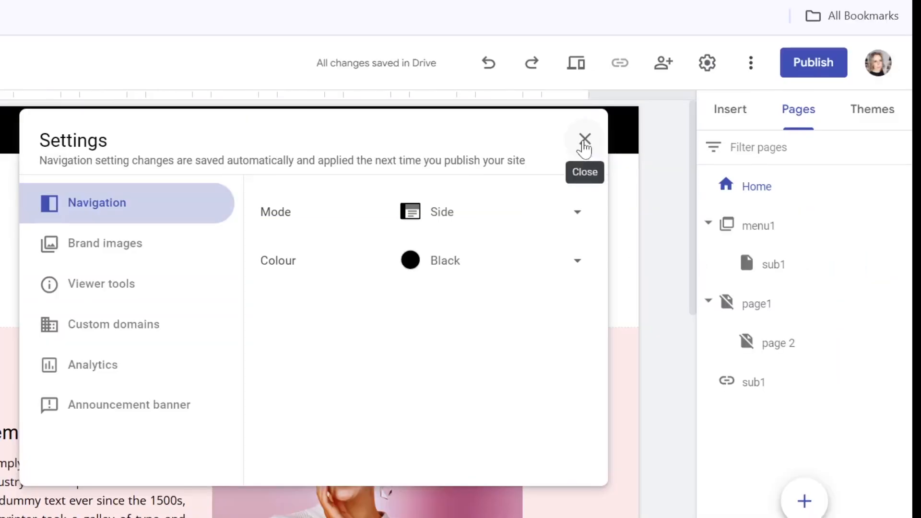
Examine the site settings for brand images, analytics and custom domains.
click(89, 251)
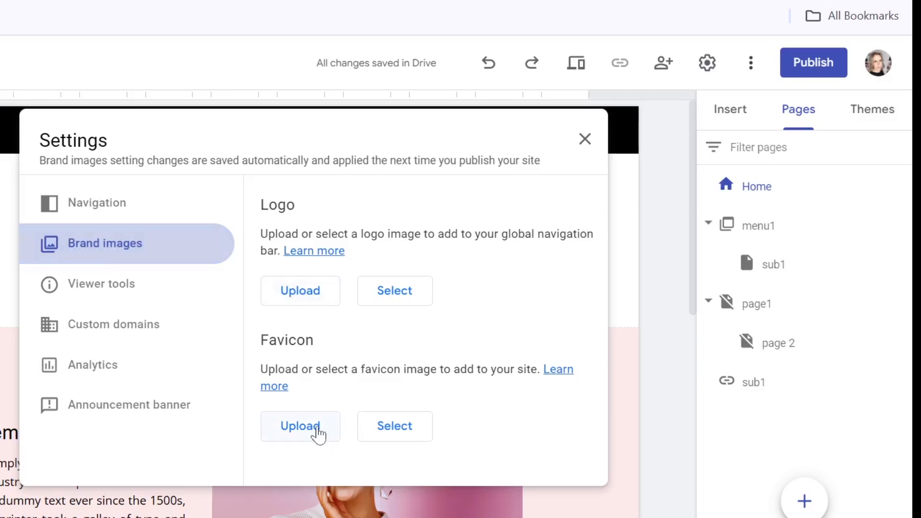
click(66, 366)
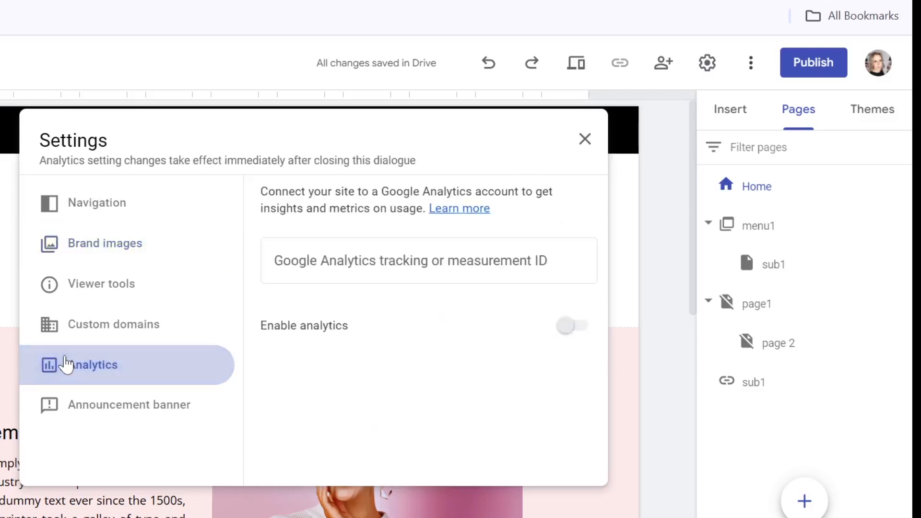
click(72, 334)
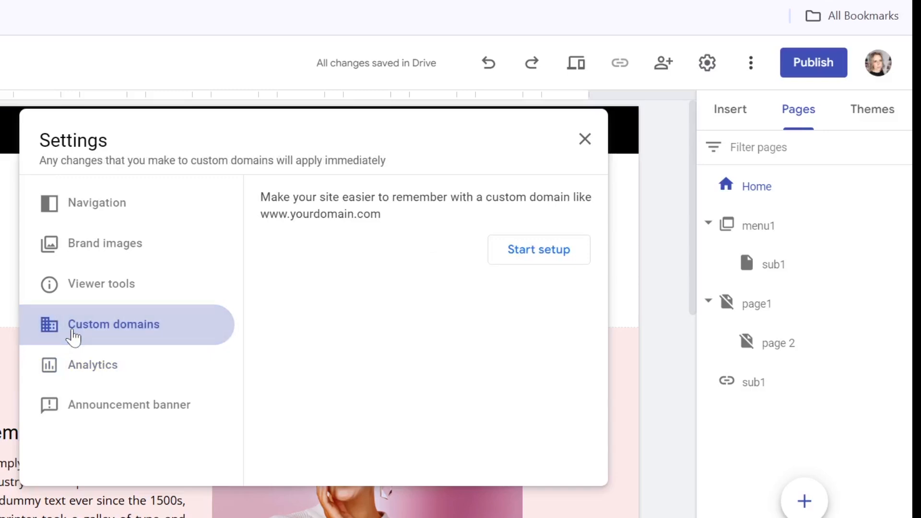
Enable an announcement banner with the message "Flash Sale" and a "BOOK NOW" button linked to sub1, shown on the home page only.
click(177, 416)
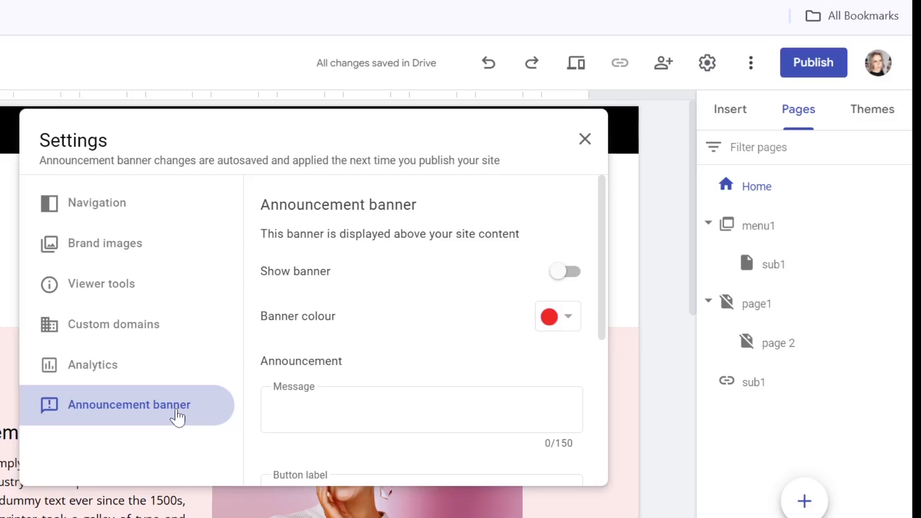
click(560, 282)
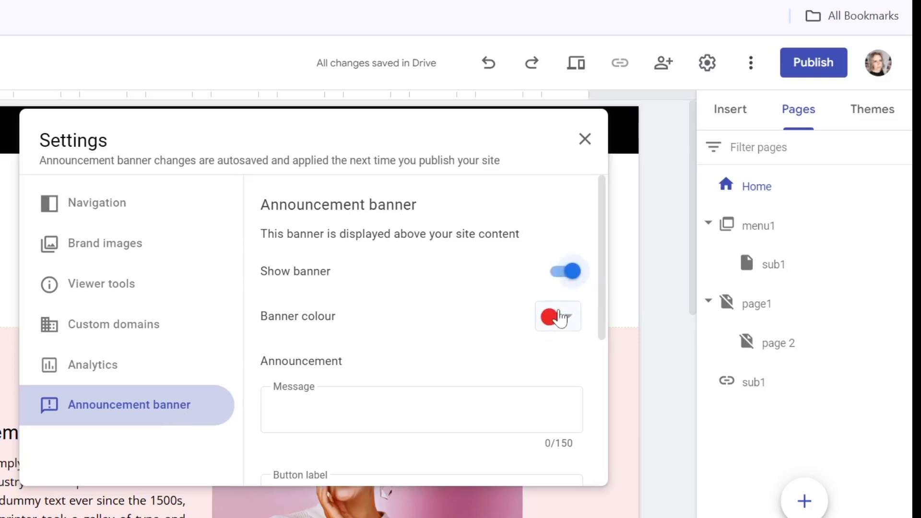
click(424, 411)
scroll(423, 410, down, 1)
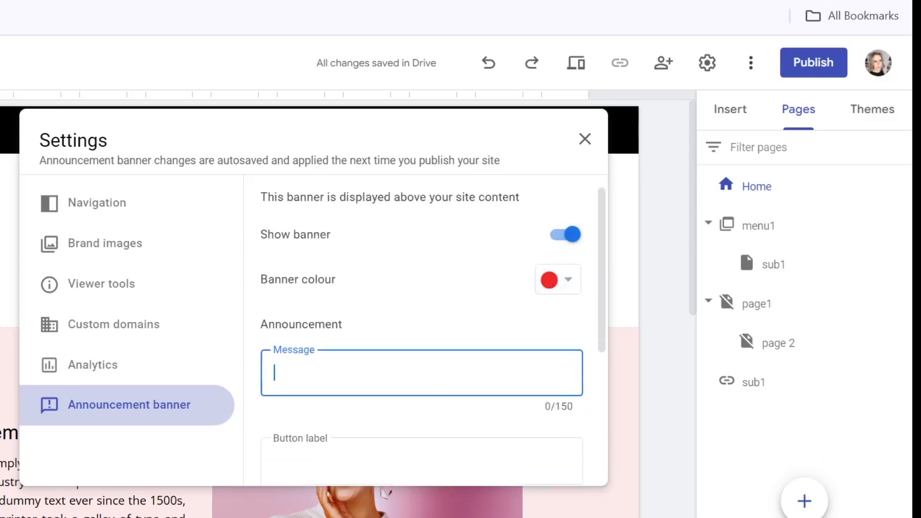
scroll(384, 408, down, 2)
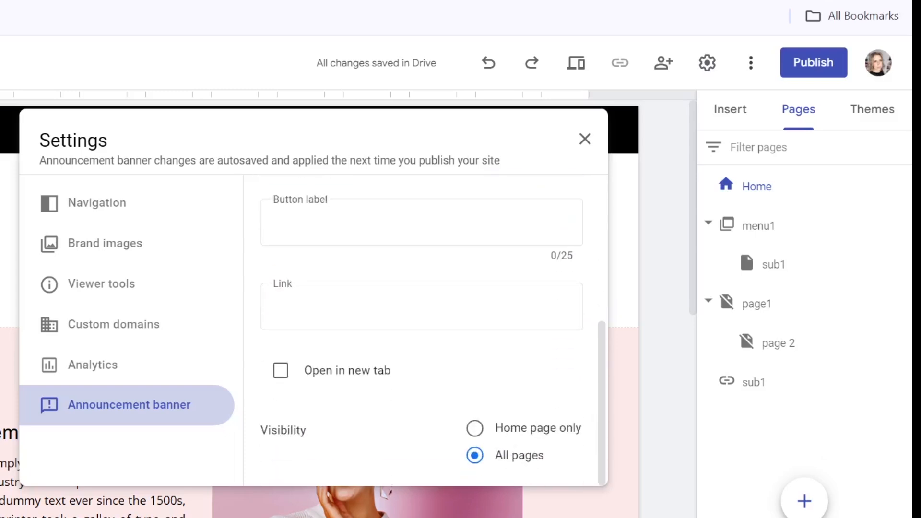
scroll(373, 397, up, 1)
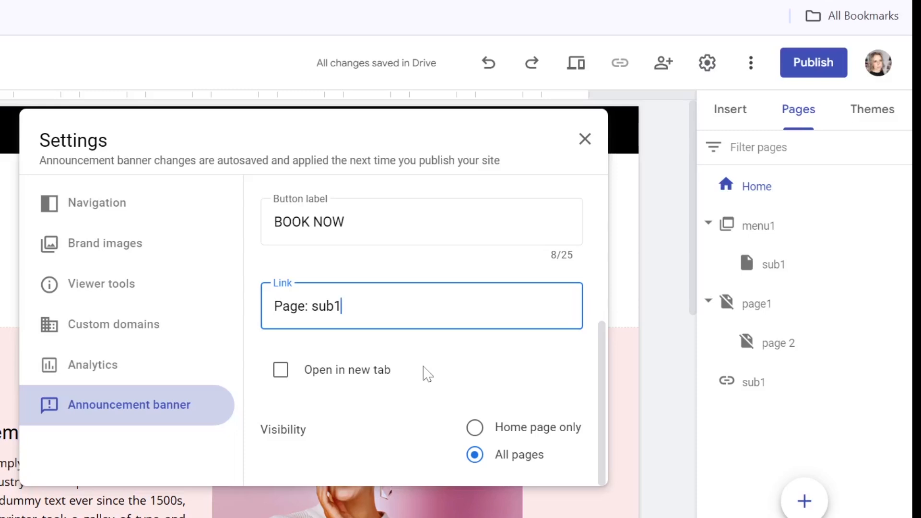
click(480, 436)
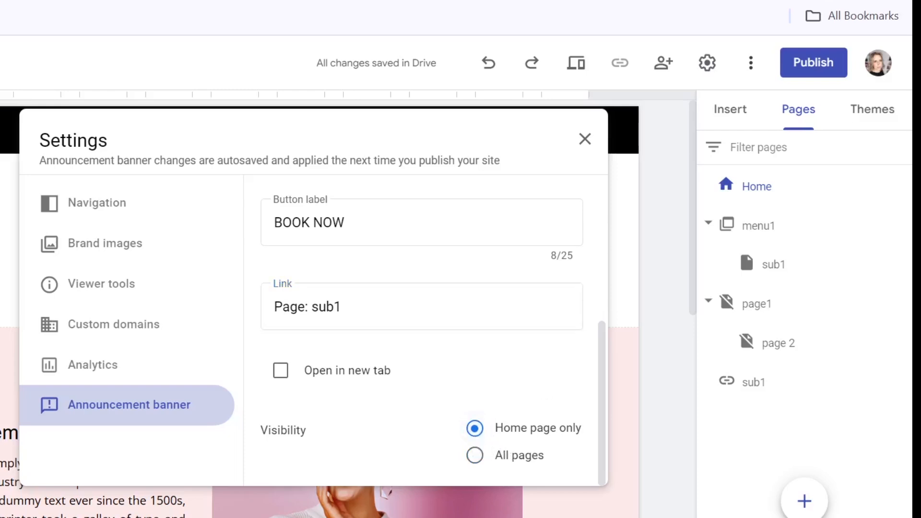
click(583, 144)
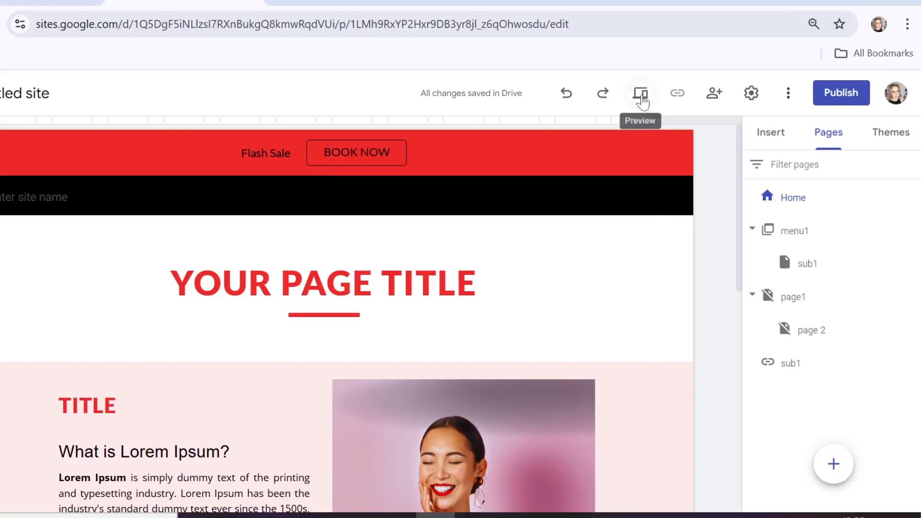
Preview the site in the phone, tablet and large-screen layouts, and return to the editor.
click(643, 96)
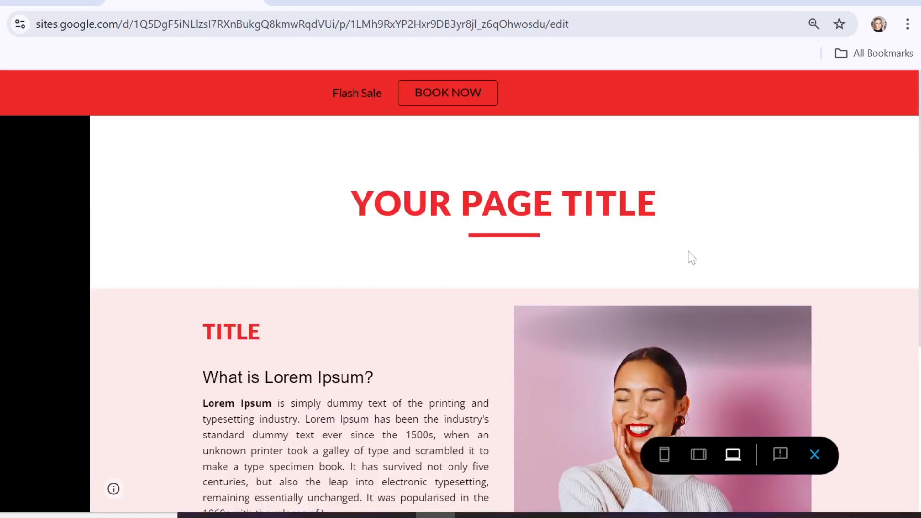
click(658, 451)
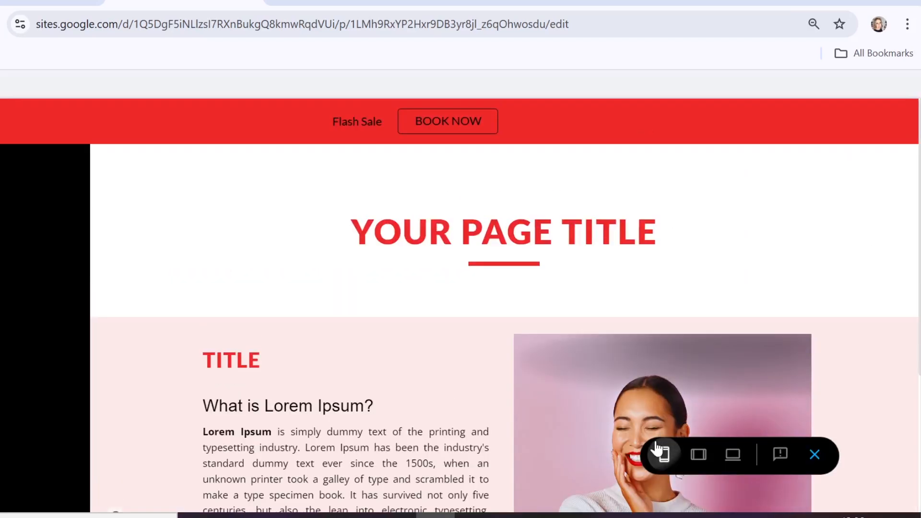
click(698, 456)
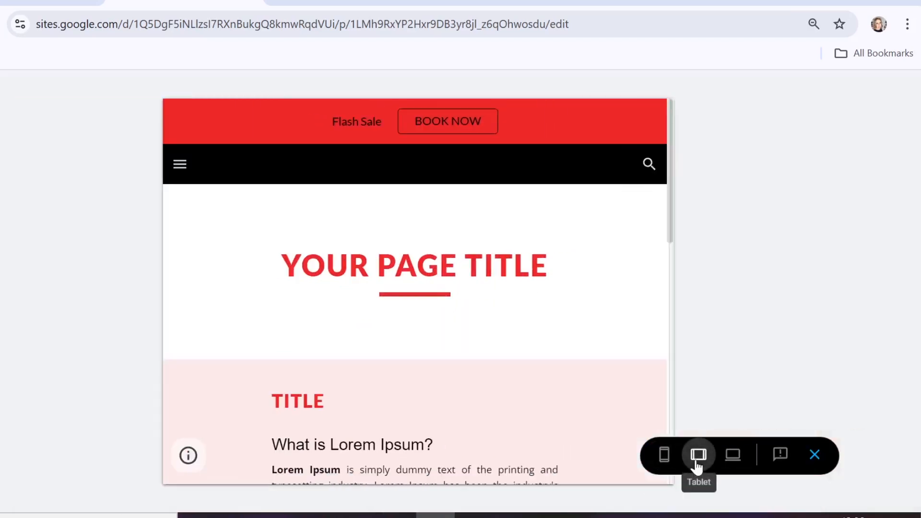
click(732, 458)
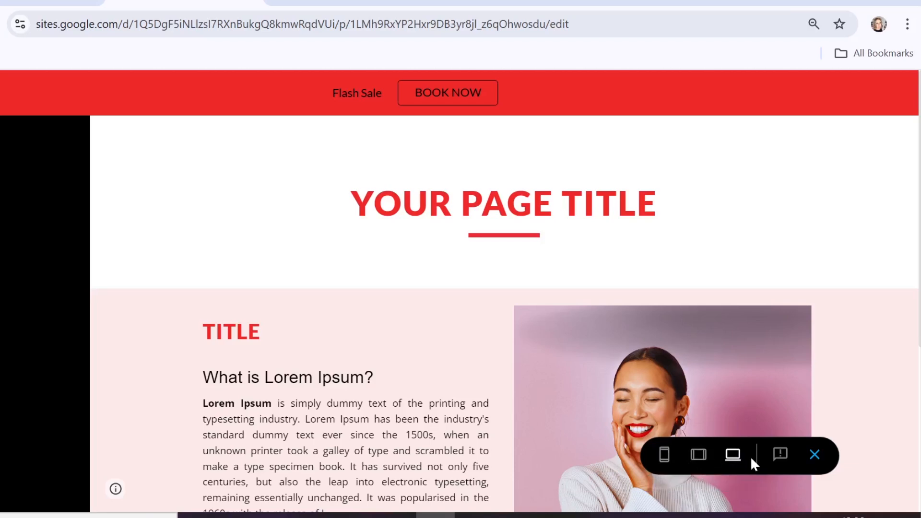
click(815, 455)
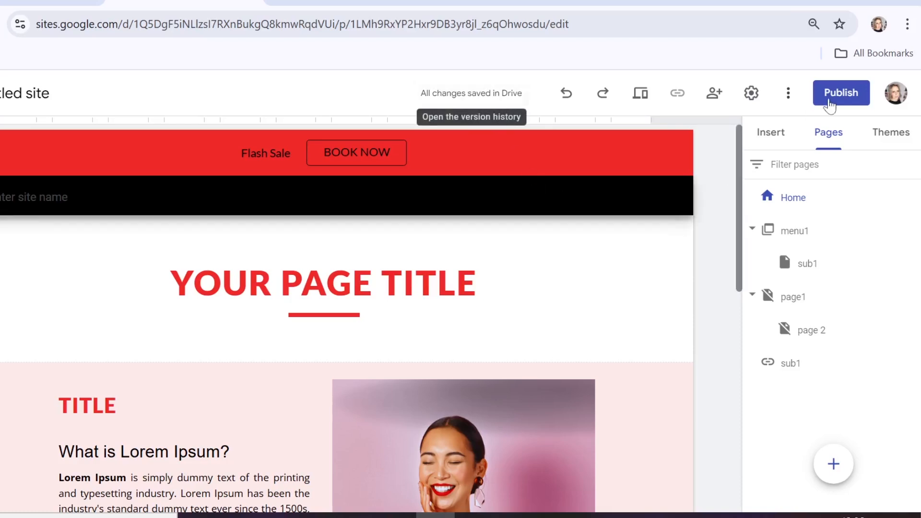
Publish the site to the web with the web address "mysitenamegoeshere".
click(847, 94)
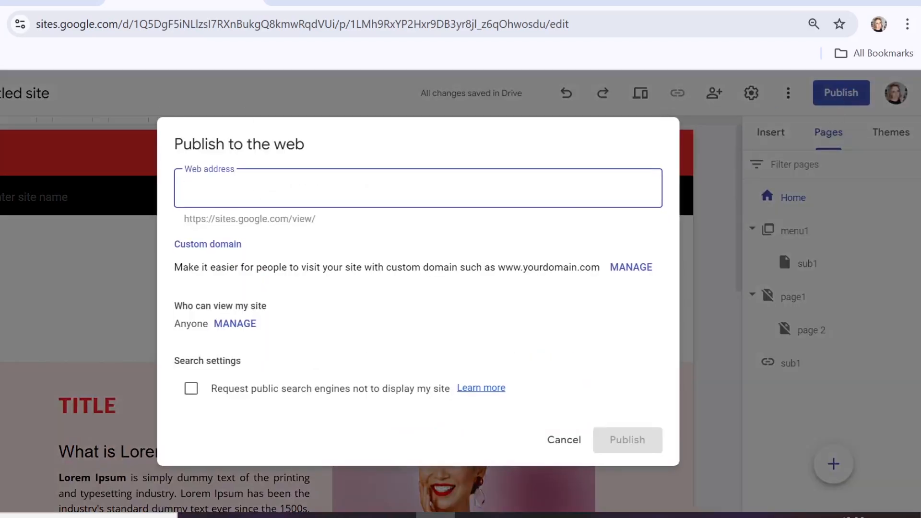
text(mysitenamegoeshere)
drag(184, 220, 449, 228)
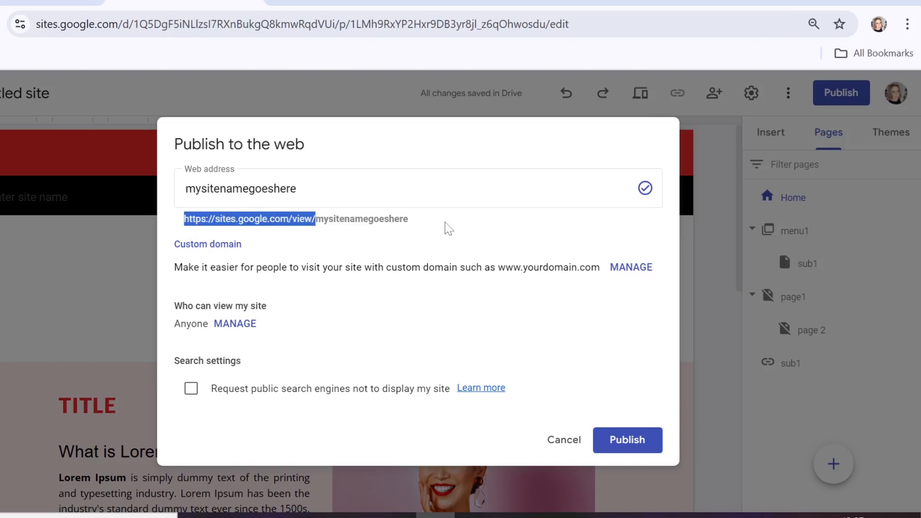
click(449, 228)
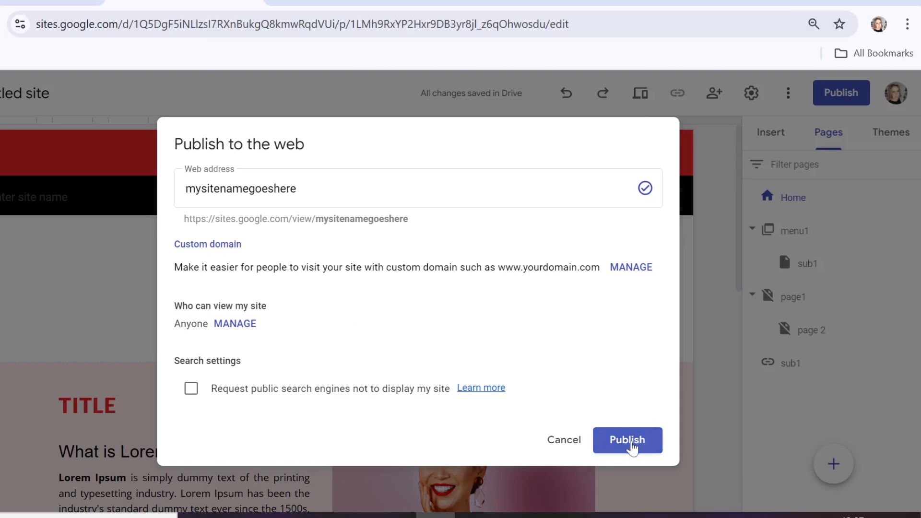
click(632, 448)
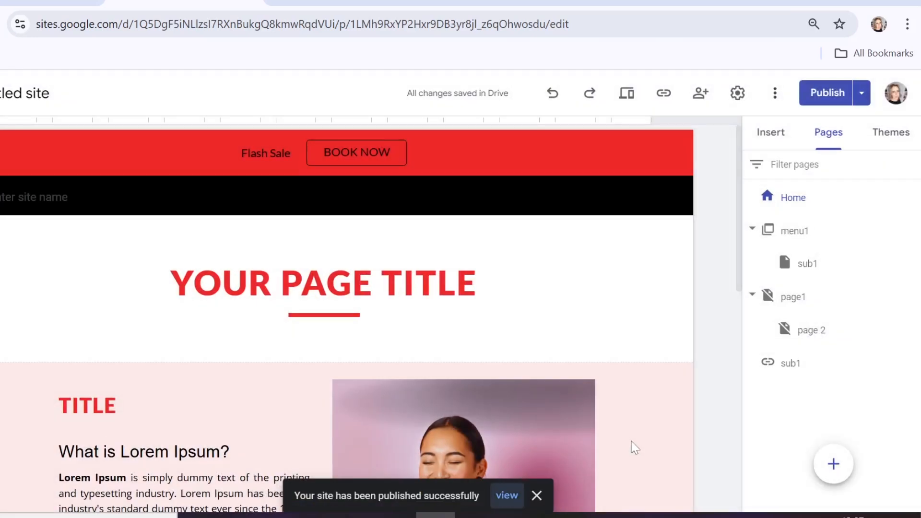
Set the published site's general access to Restricted and back to Public in the sharing settings.
click(700, 93)
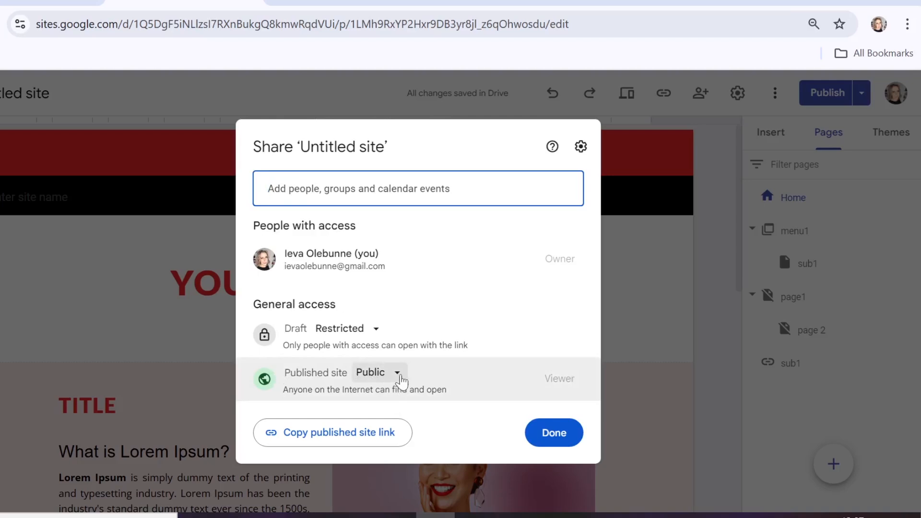
click(397, 373)
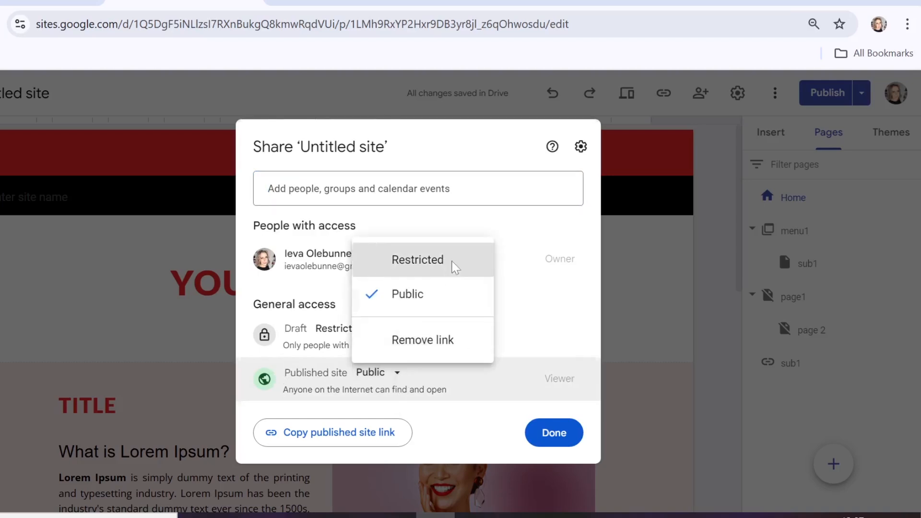
click(454, 267)
mouse_move(455, 267)
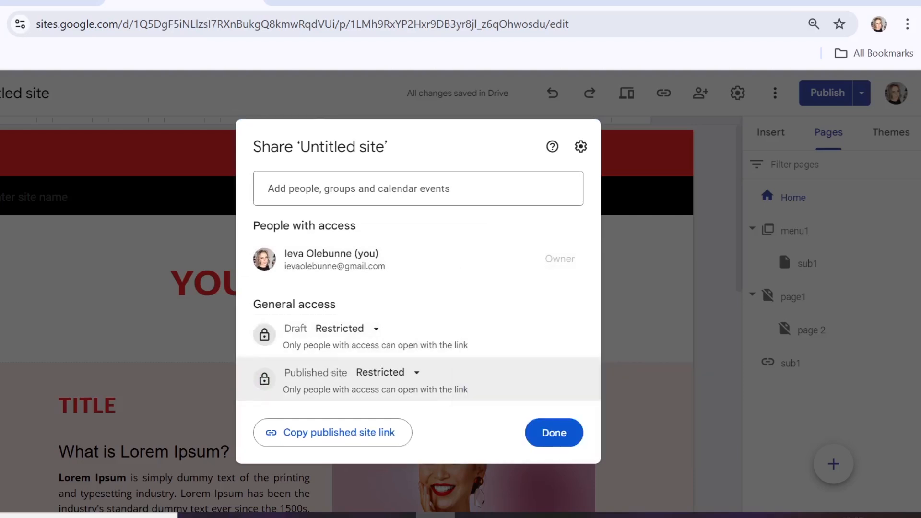
click(416, 373)
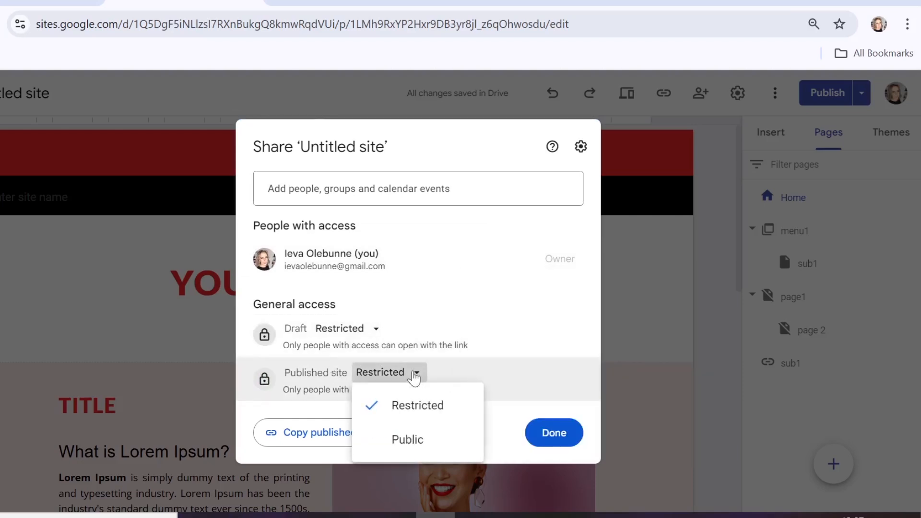
click(422, 438)
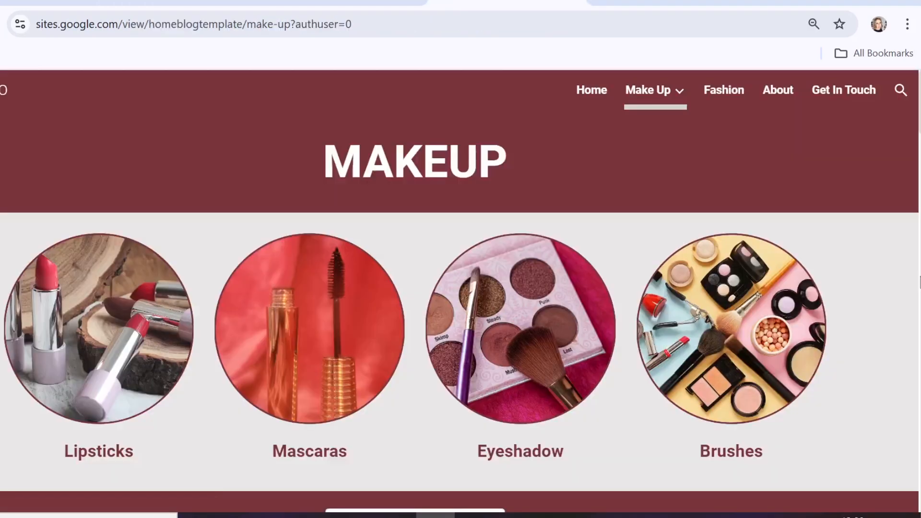
Examine the Make Up, Fashion and Home pages of the published homeblogtemplate site from header to footer.
scroll(839, 293, down, 10)
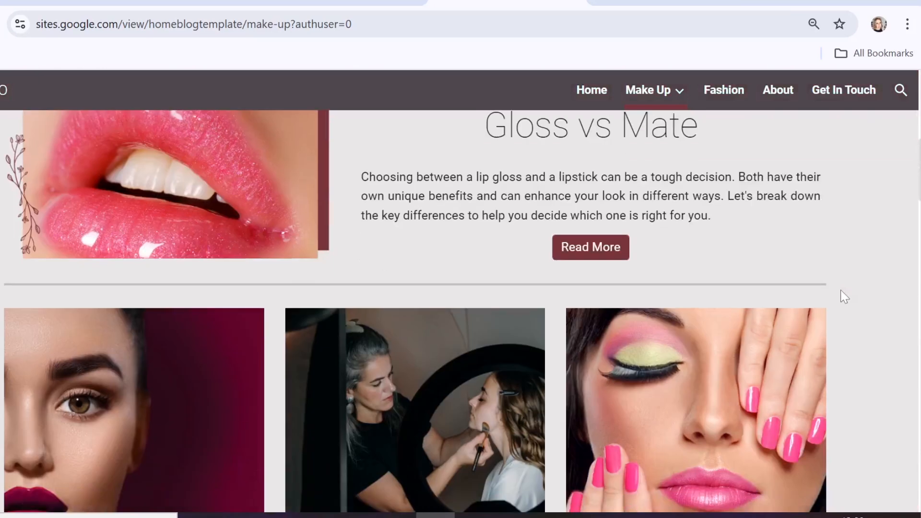
scroll(841, 291, down, 8)
scroll(841, 290, down, 15)
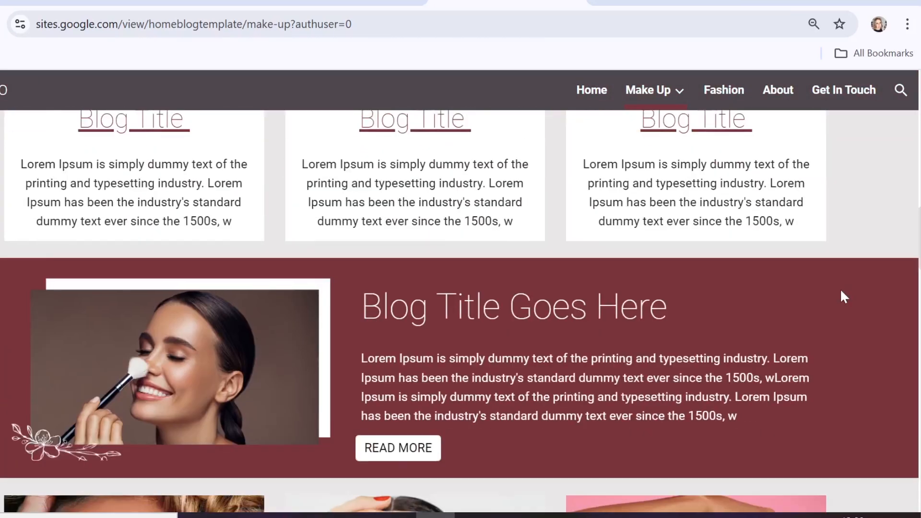
scroll(841, 290, down, 15)
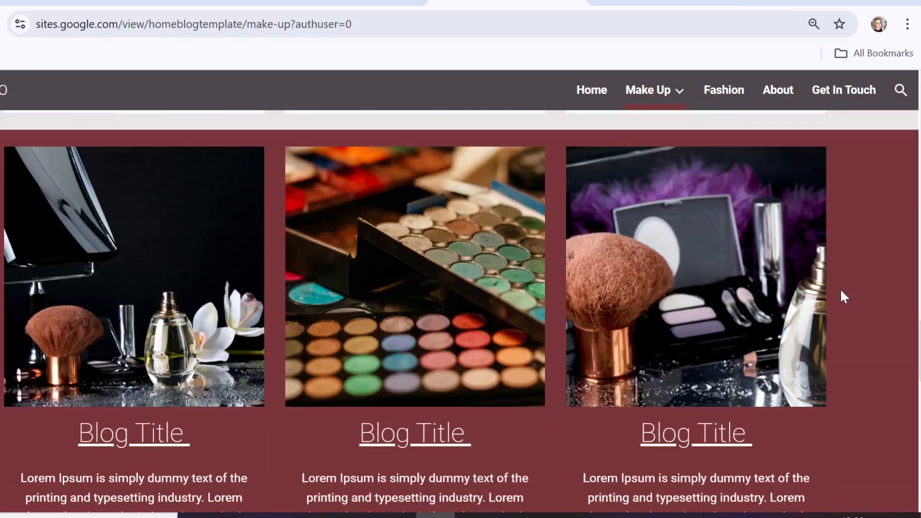
scroll(845, 297, down, 2)
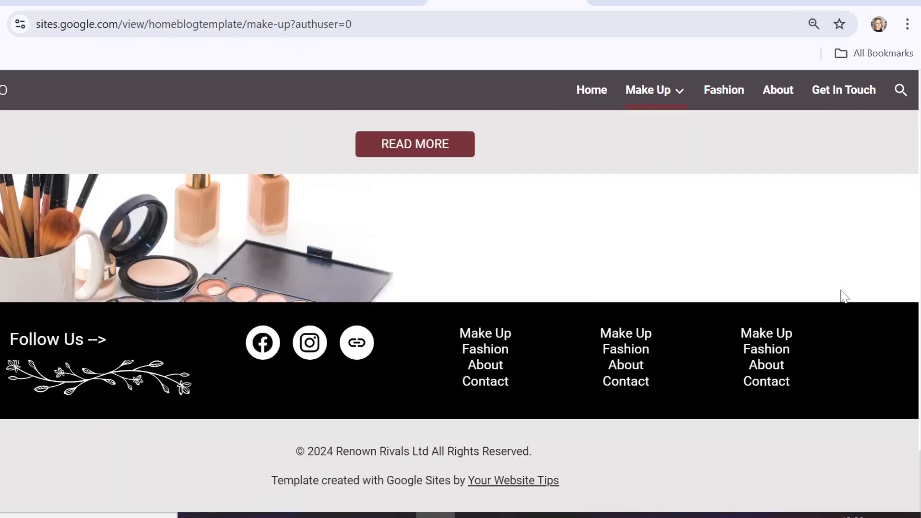
click(718, 88)
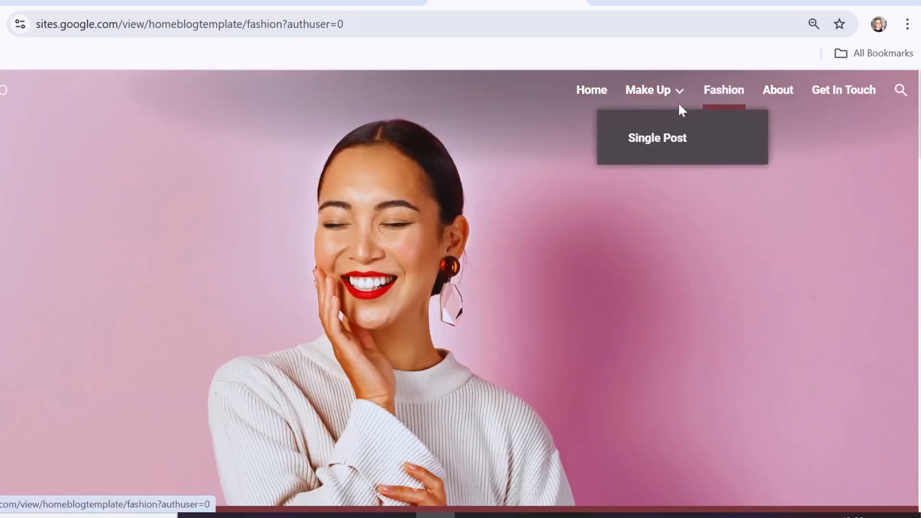
scroll(771, 290, down, 10)
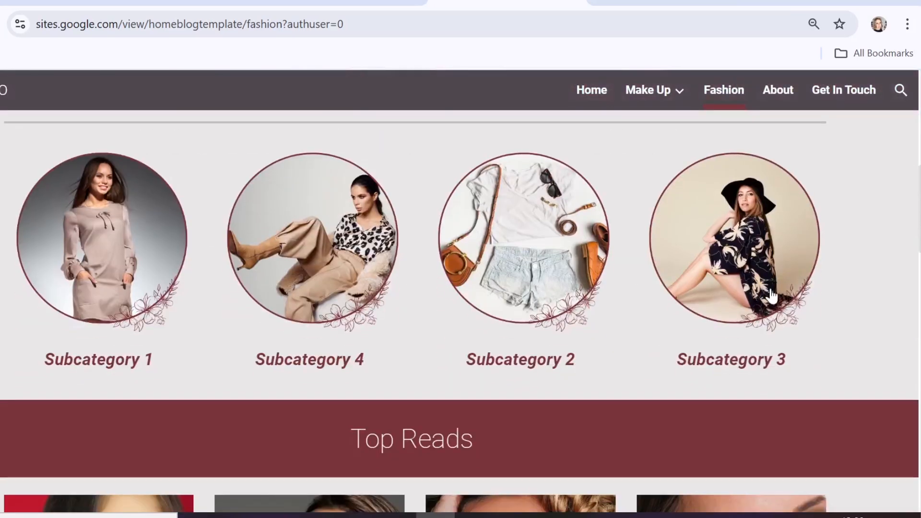
scroll(771, 291, down, 10)
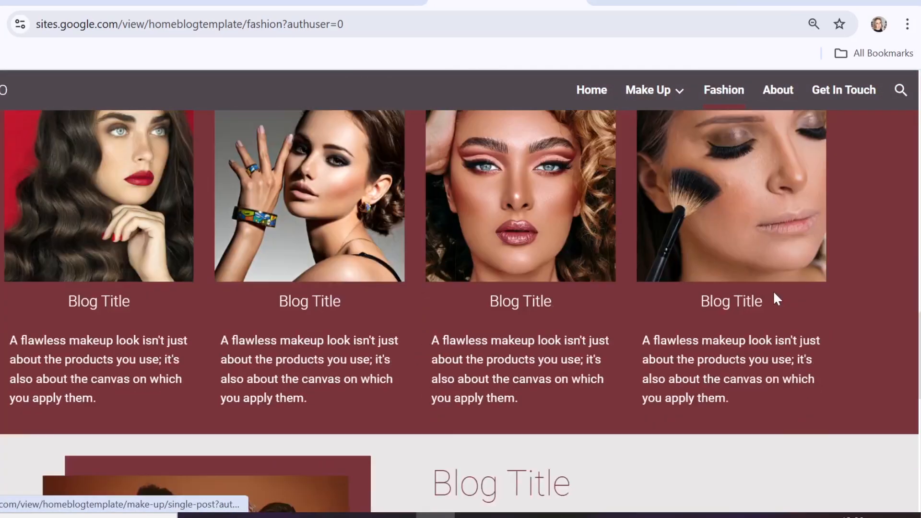
scroll(775, 288, down, 10)
click(587, 91)
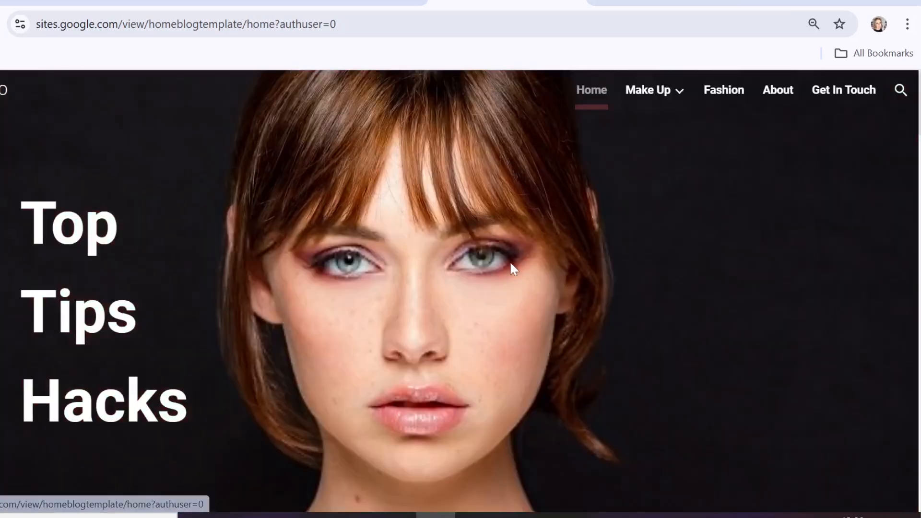
scroll(511, 264, down, 15)
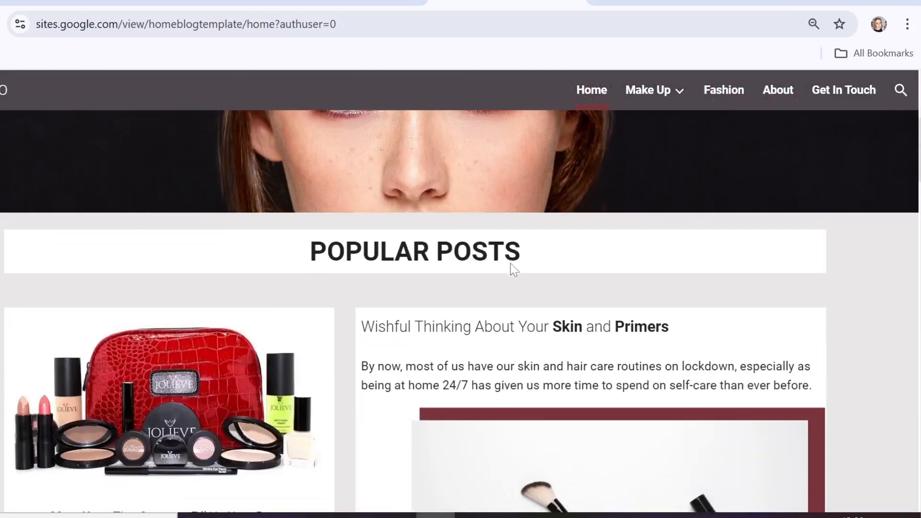
scroll(511, 264, down, 15)
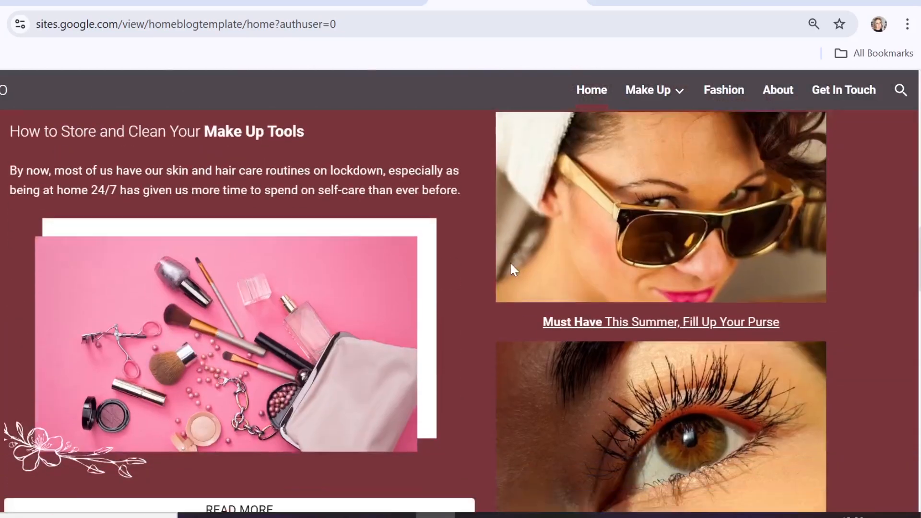
scroll(510, 266, down, 15)
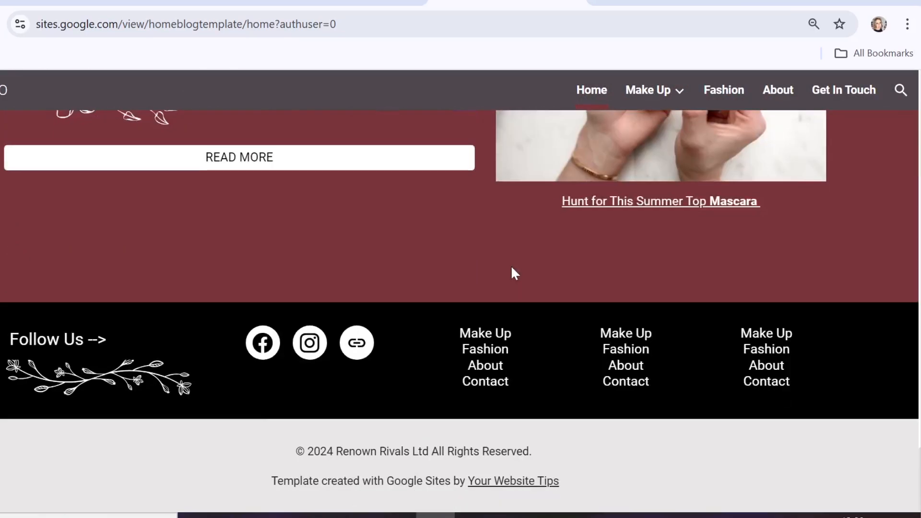
scroll(506, 263, up, 10)
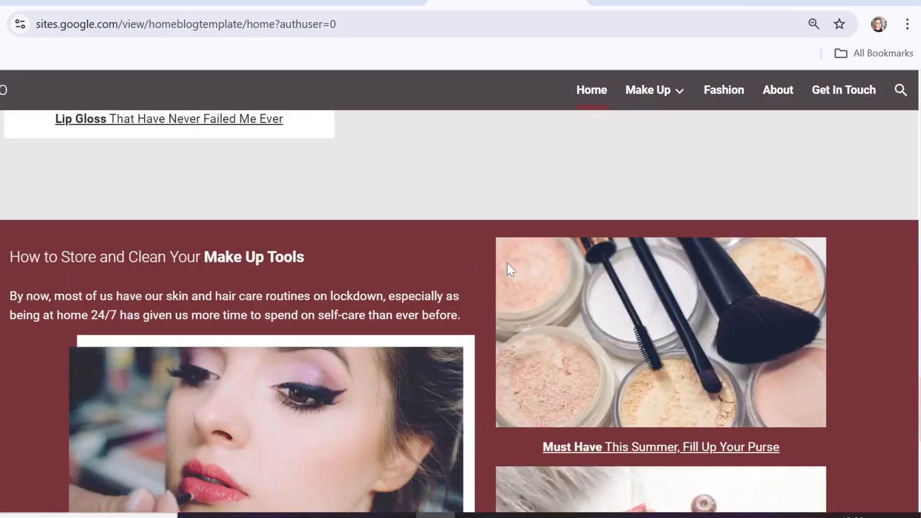
scroll(508, 263, up, 10)
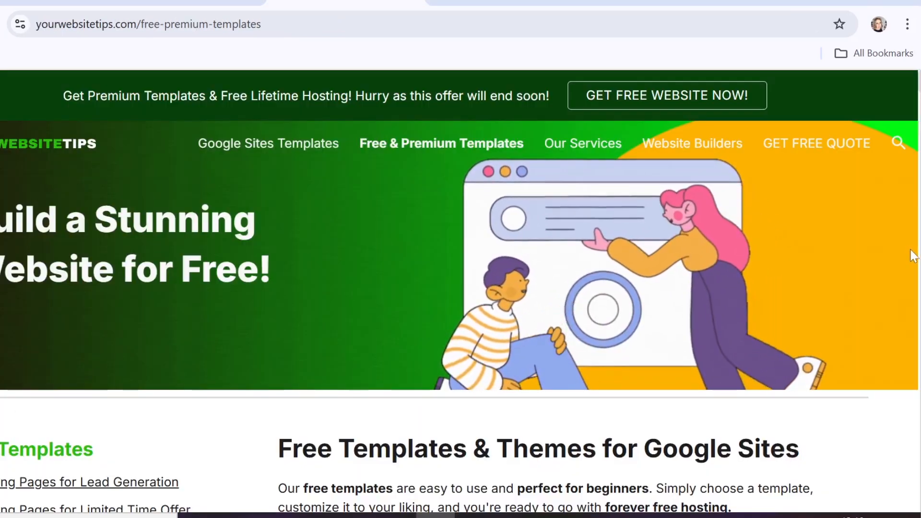
Browse the Free & Premium Templates page on yourwebsitetips.com, covering the landing, contact, blog, portfolio and about page templates.
scroll(888, 353, down, 5)
scroll(886, 352, down, 8)
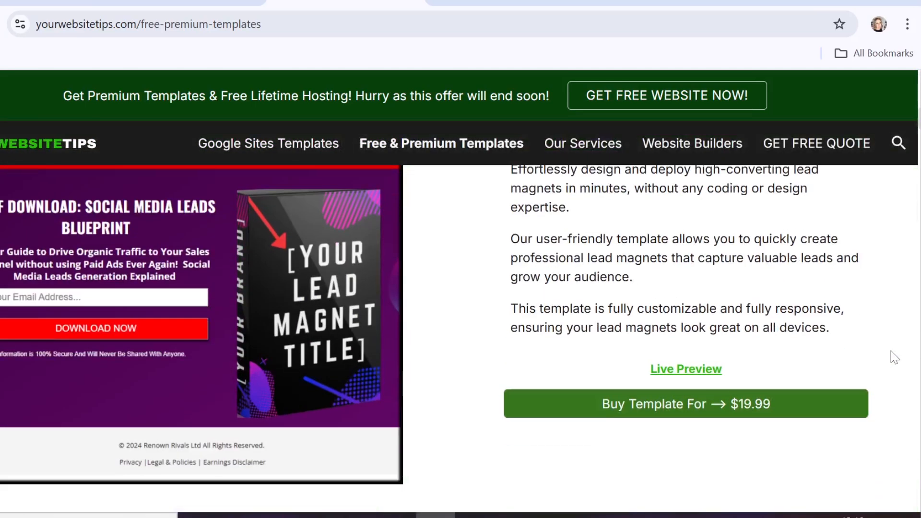
scroll(895, 357, down, 6)
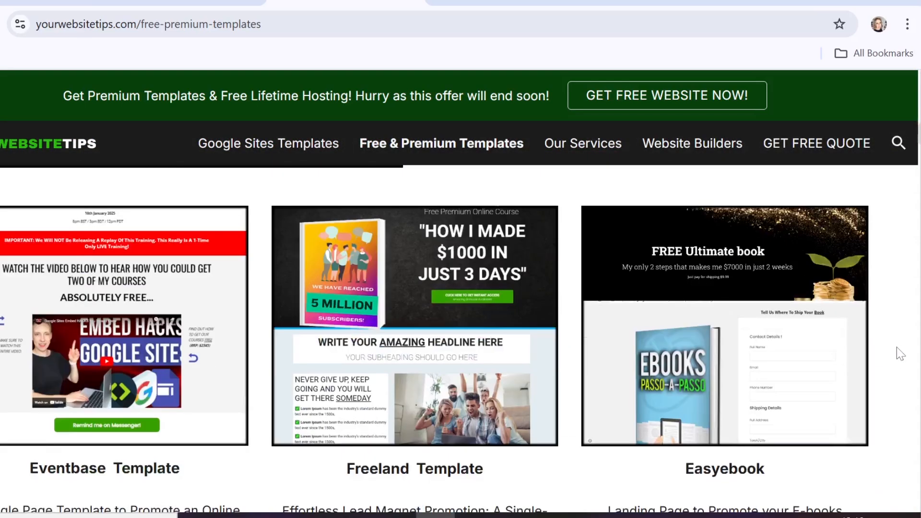
scroll(896, 347, down, 7)
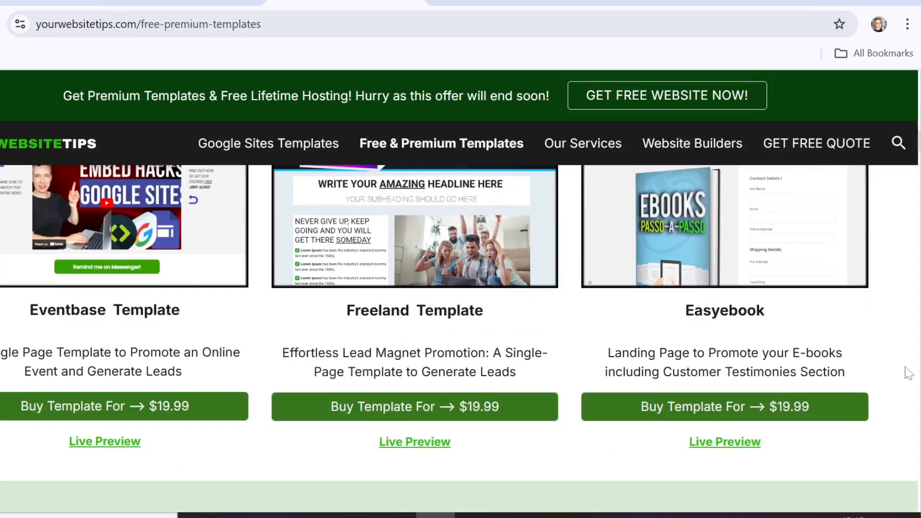
scroll(886, 386, down, 7)
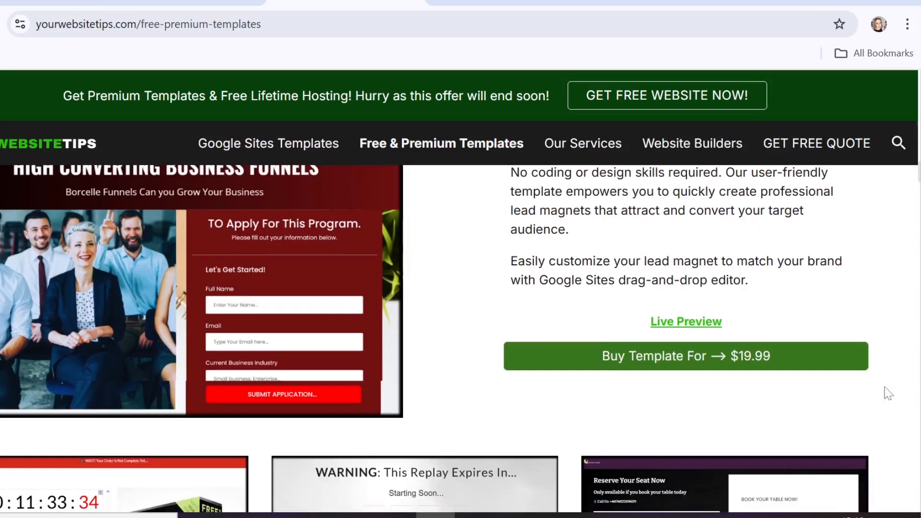
scroll(888, 393, down, 9)
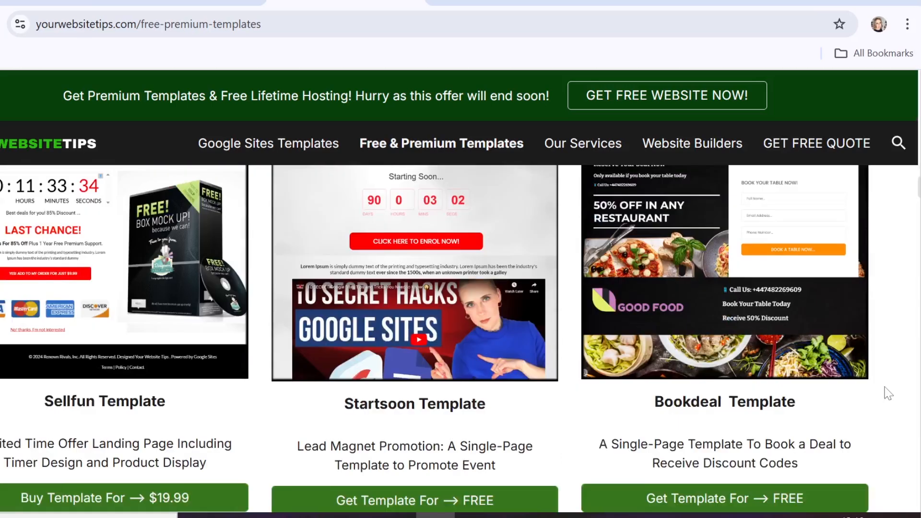
scroll(887, 391, down, 10)
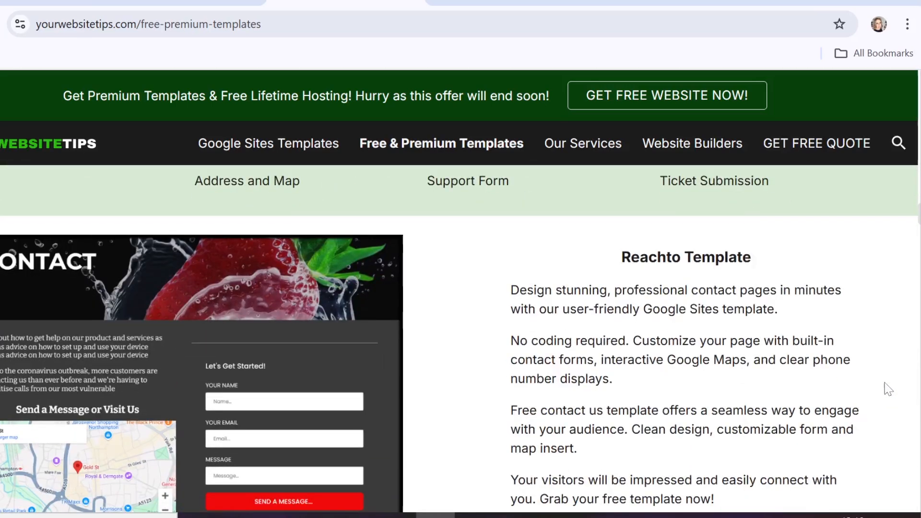
scroll(886, 387, down, 6)
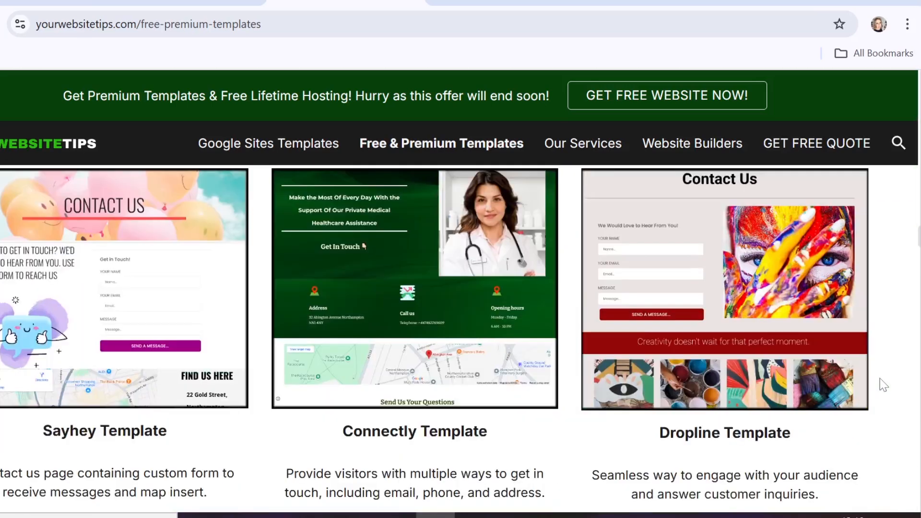
scroll(885, 386, down, 12)
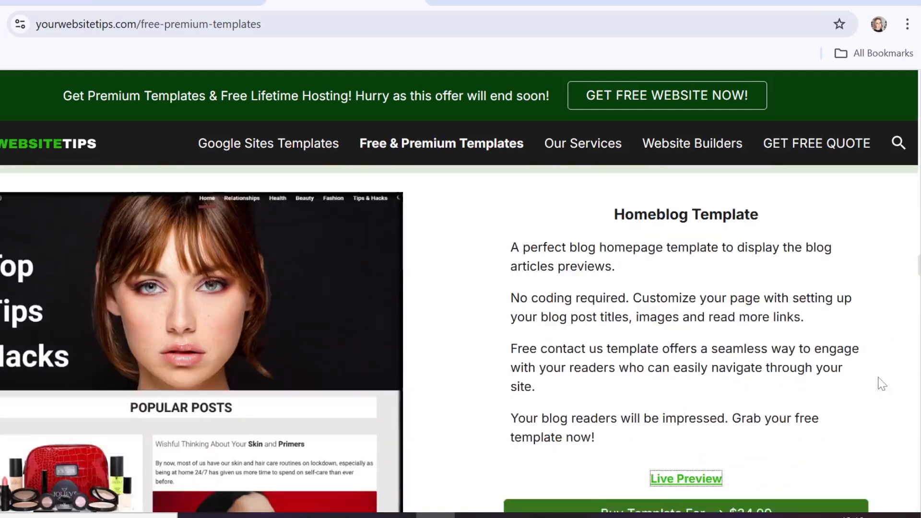
scroll(882, 384, down, 10)
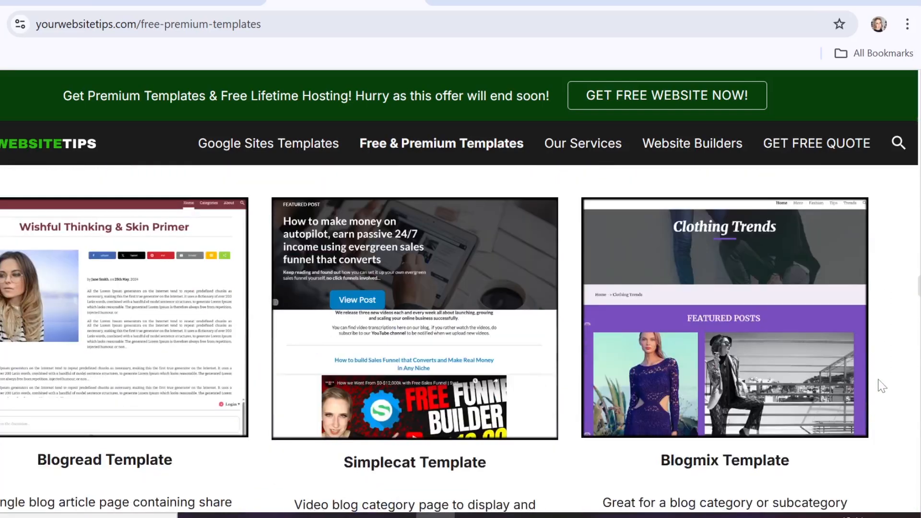
scroll(882, 388, down, 13)
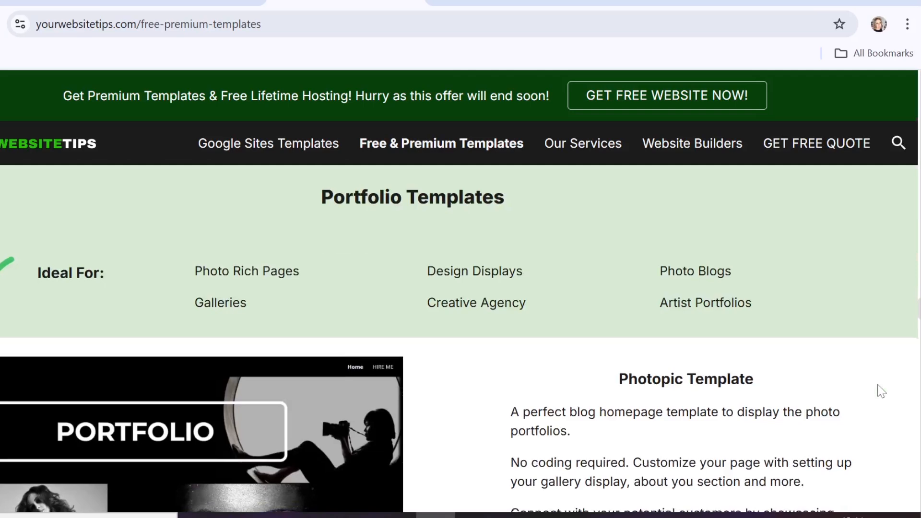
scroll(882, 392, down, 7)
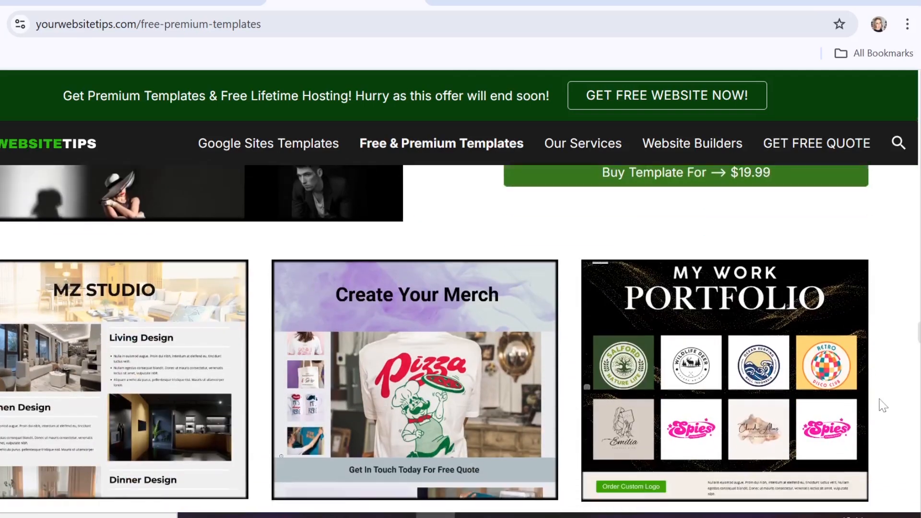
scroll(878, 417, down, 2)
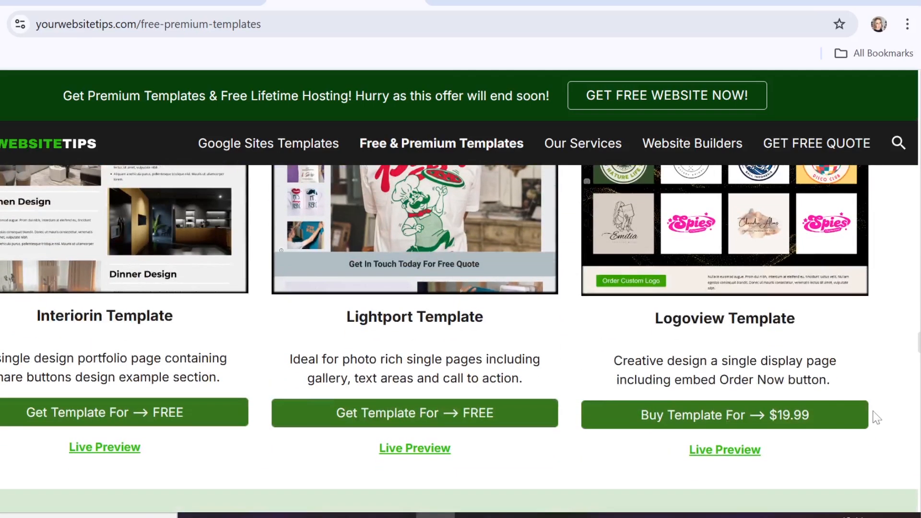
scroll(877, 417, down, 11)
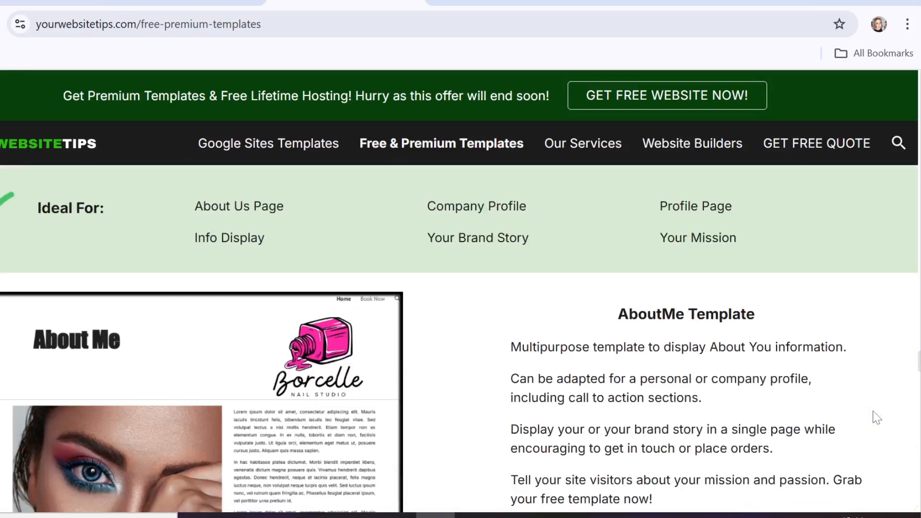
scroll(874, 413, down, 14)
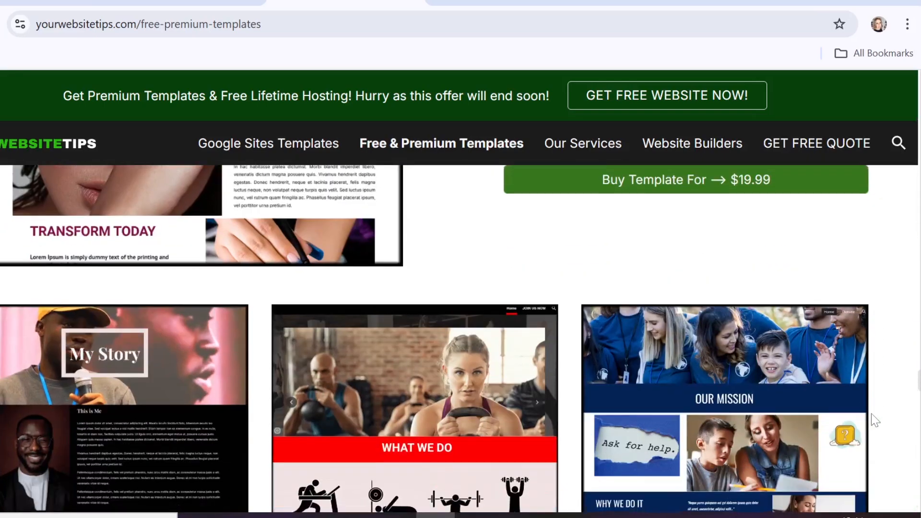
scroll(872, 414, down, 5)
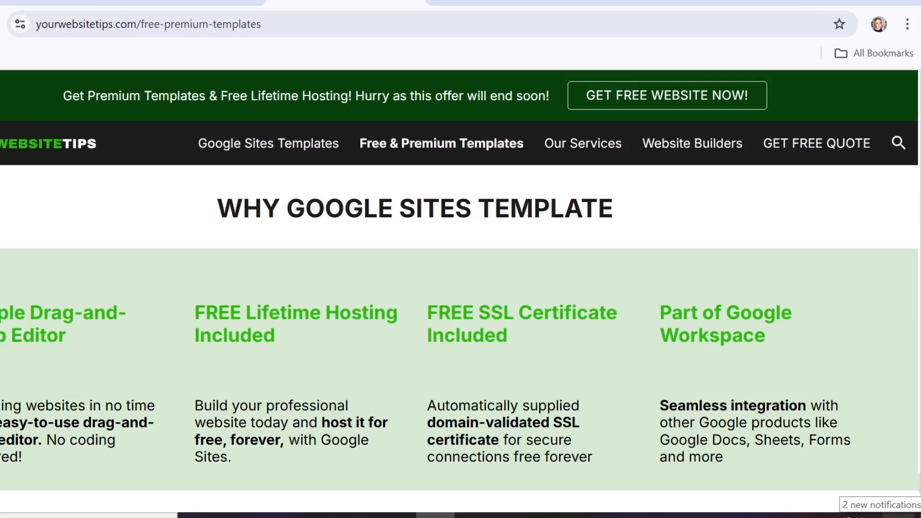